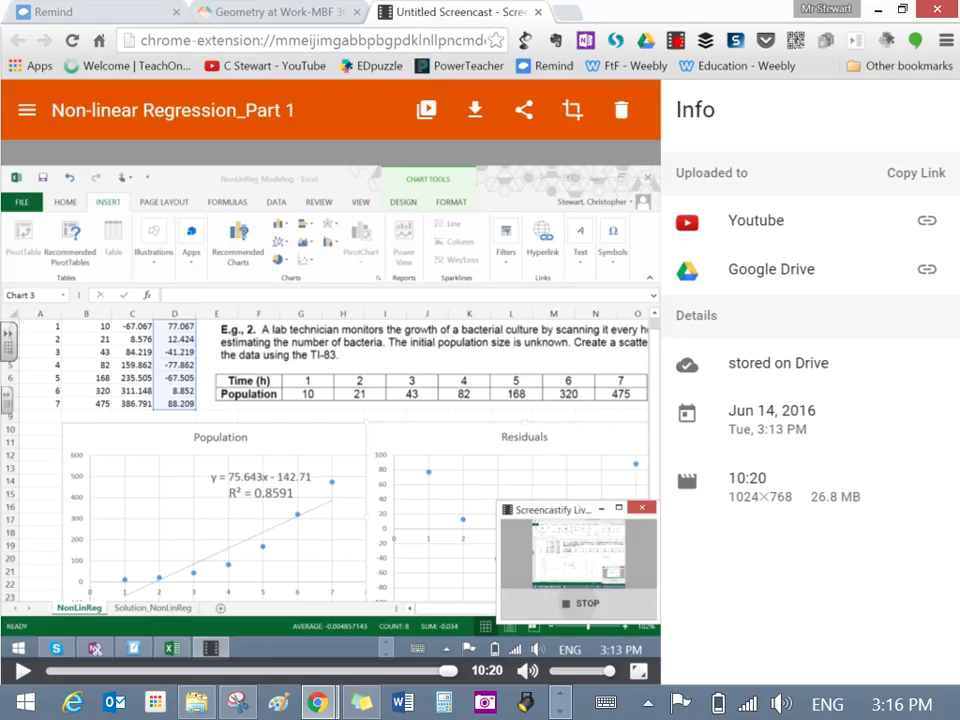
Step: Switch to the NonLinReg_Modeling workbook in Excel and move the Residuals chart to about column O, clear of the Population chart
click(560, 711)
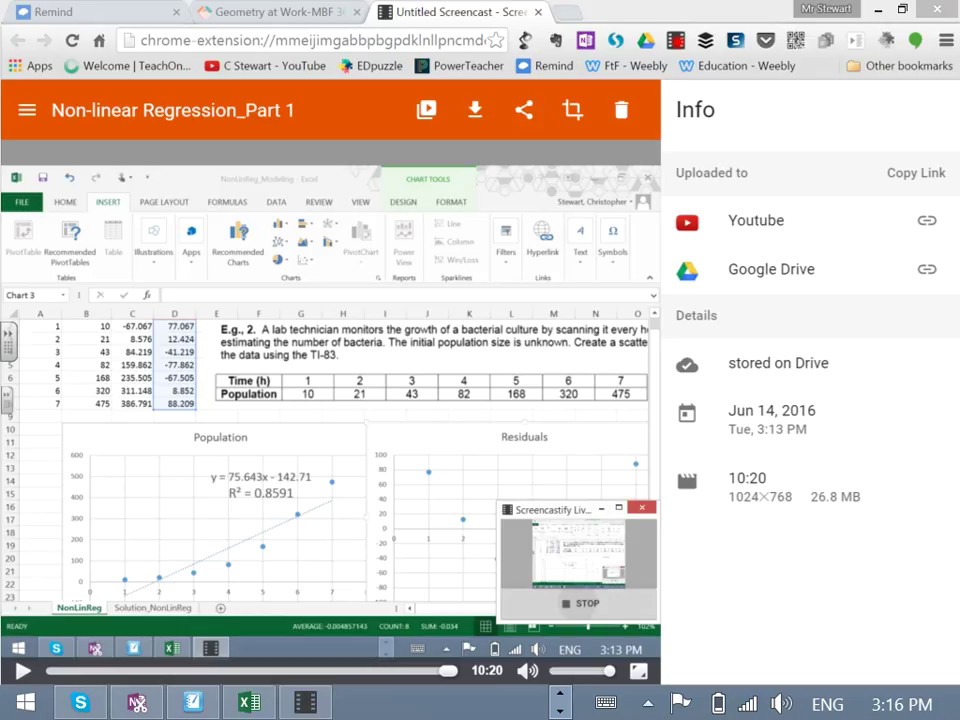
click(249, 703)
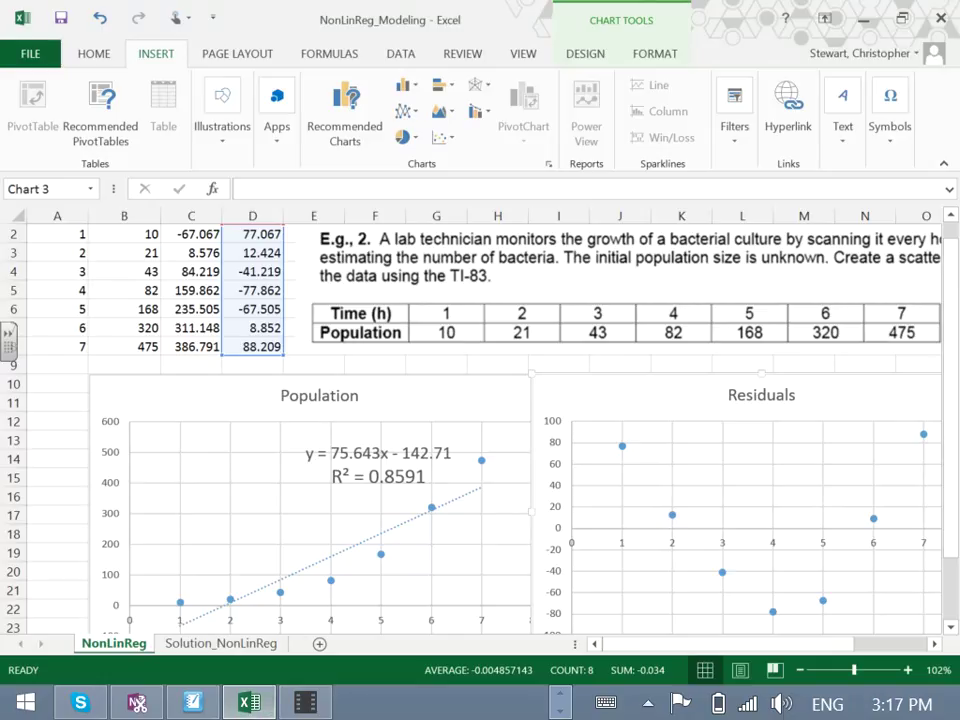
scroll(946, 606, right, 1)
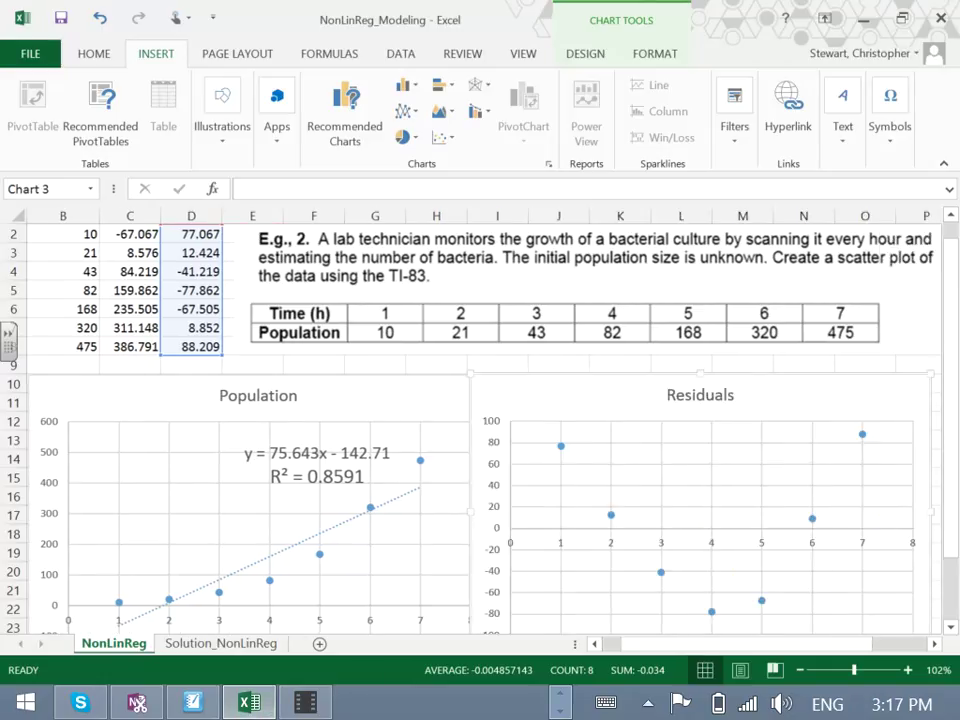
drag(512, 608, 918, 612)
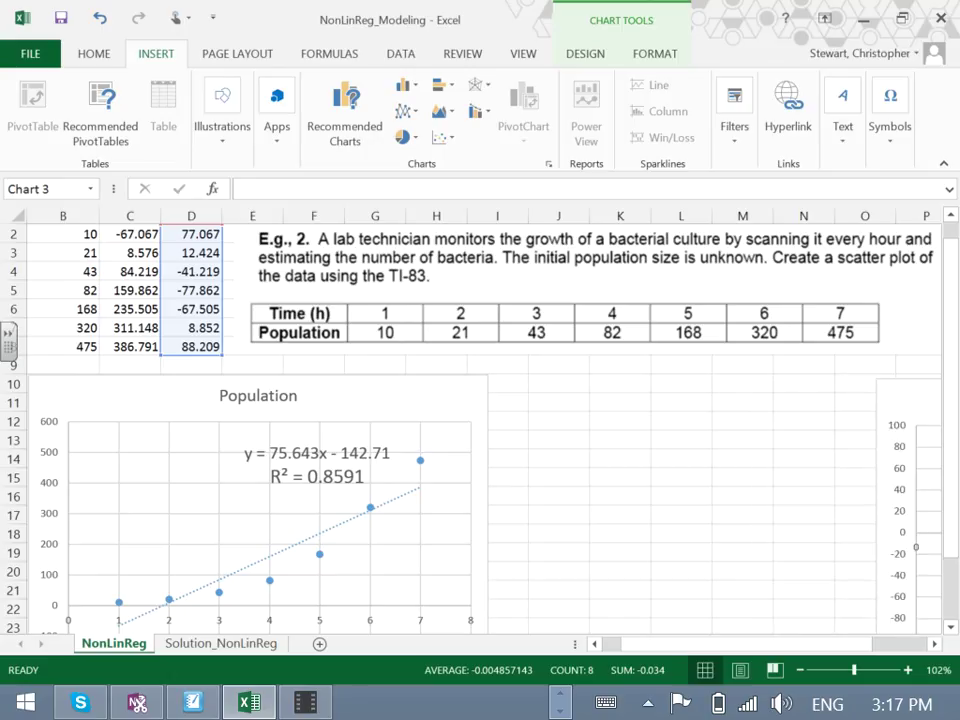
scroll(648, 619, left, 1)
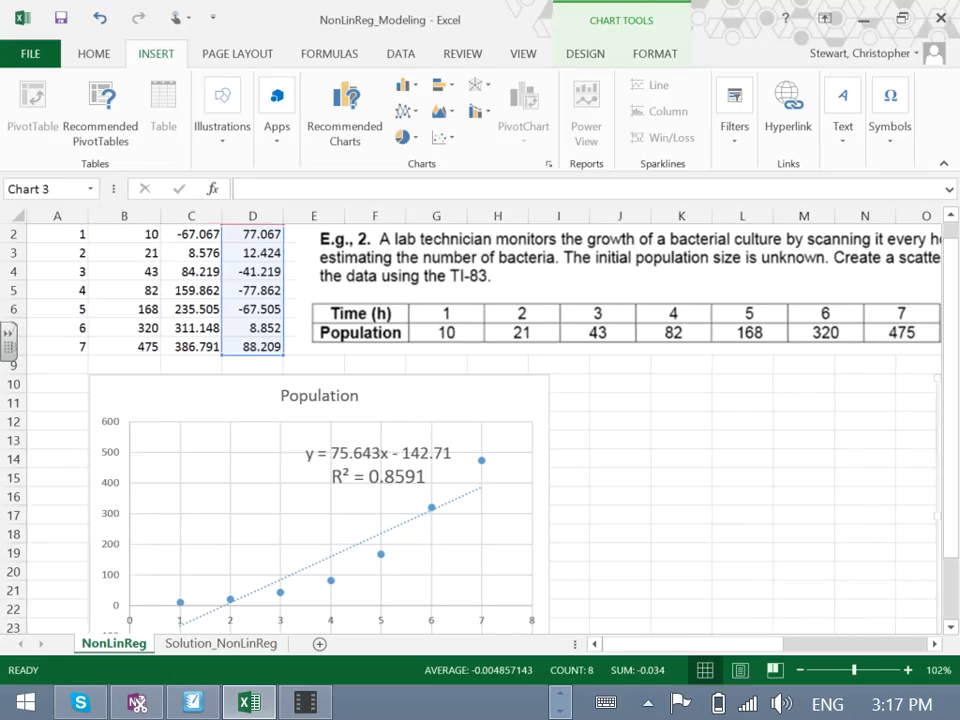
Step: Move the Population chart slightly toward column A and try to paste a copy of it into the sheet
drag(621, 619, 554, 606)
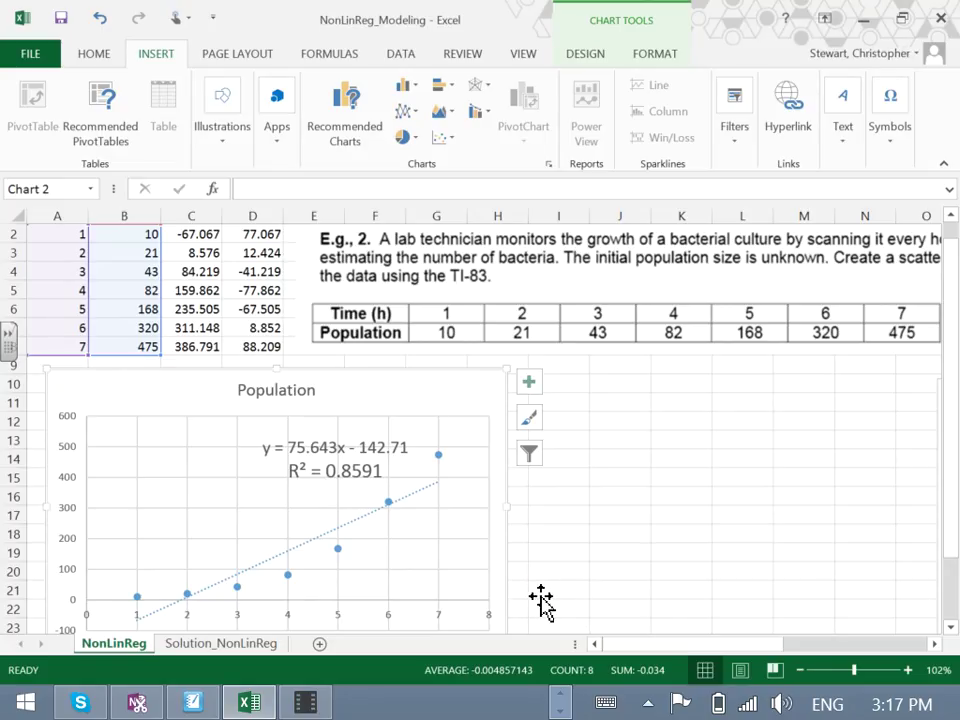
key(ctrl+v)
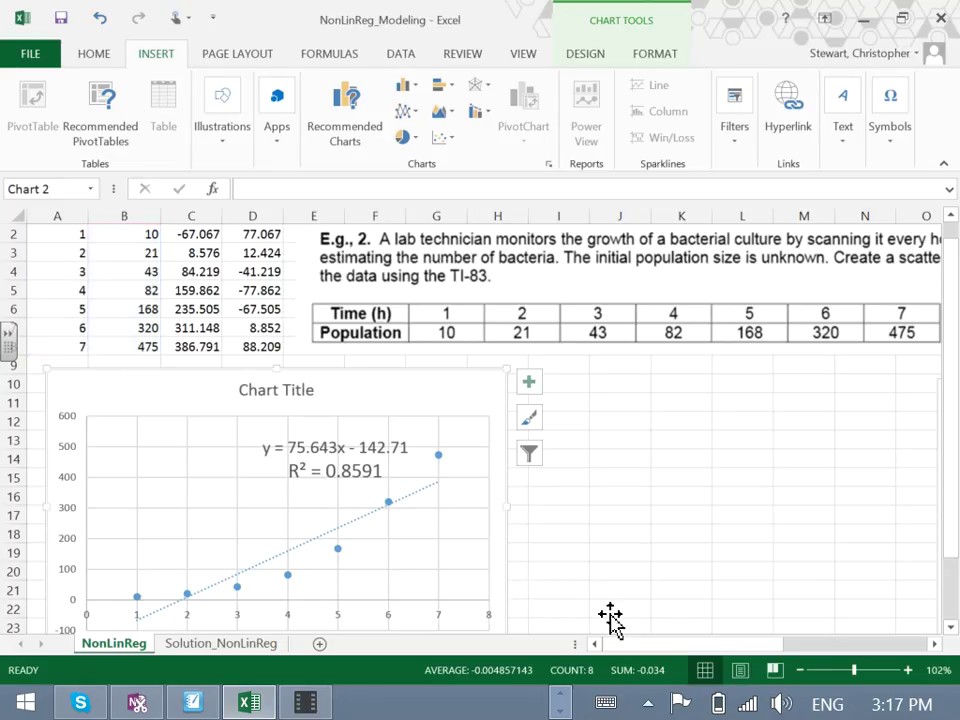
right_click(664, 600)
click(710, 545)
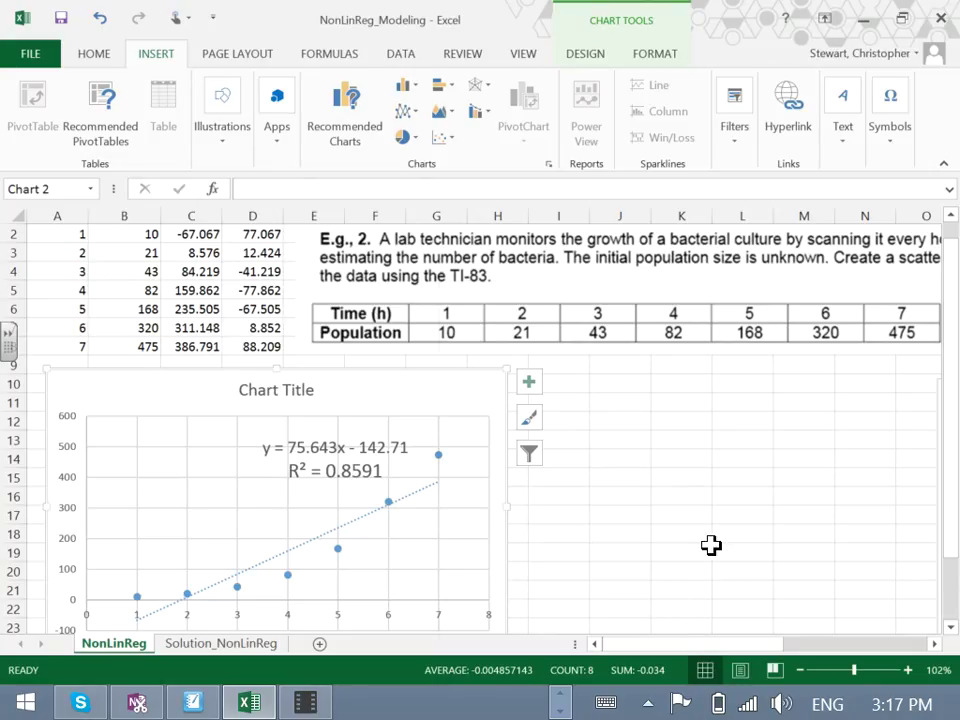
right_click(654, 585)
click(777, 474)
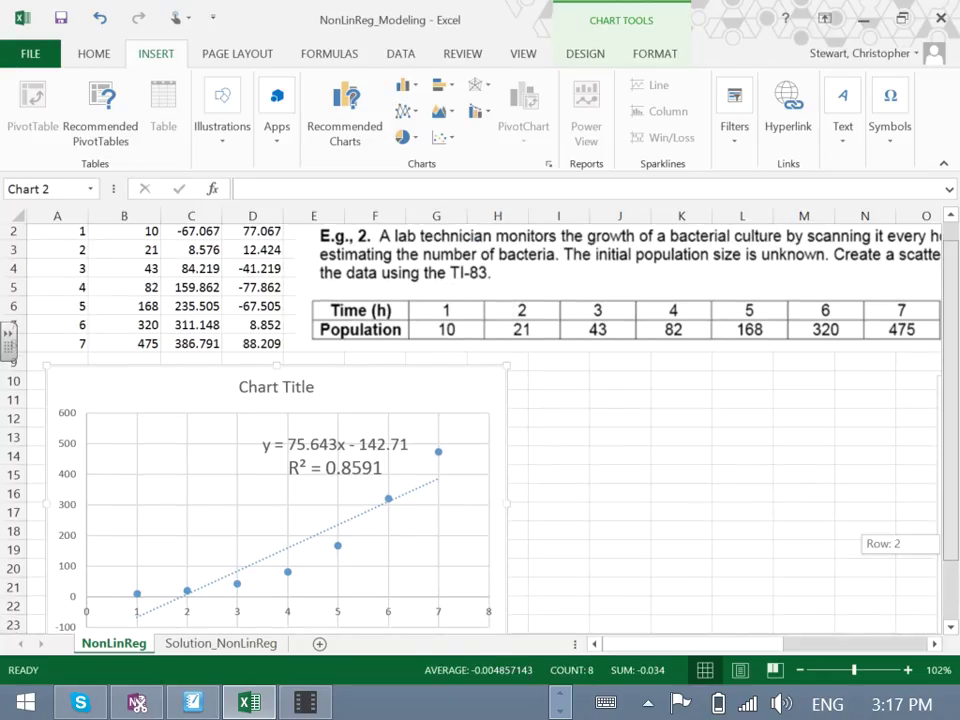
Step: Nudge the linear trendline chart into place, then paste a copy of it beside the original, starting at about column I
scroll(537, 537, down, 2)
drag(537, 537, 552, 555)
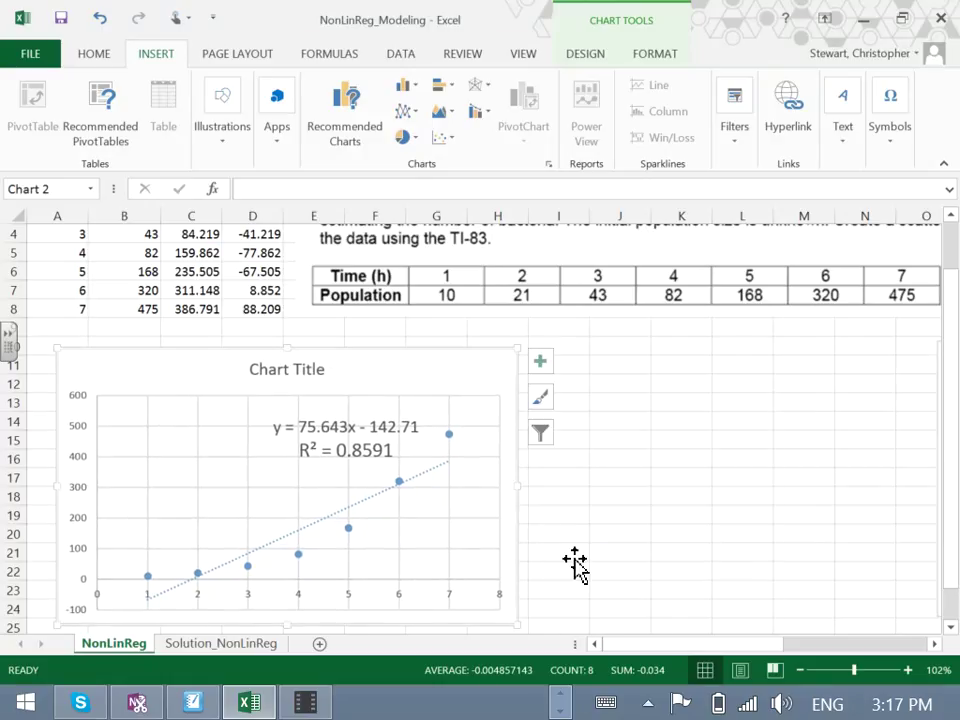
key(shift+F10)
key(Escape)
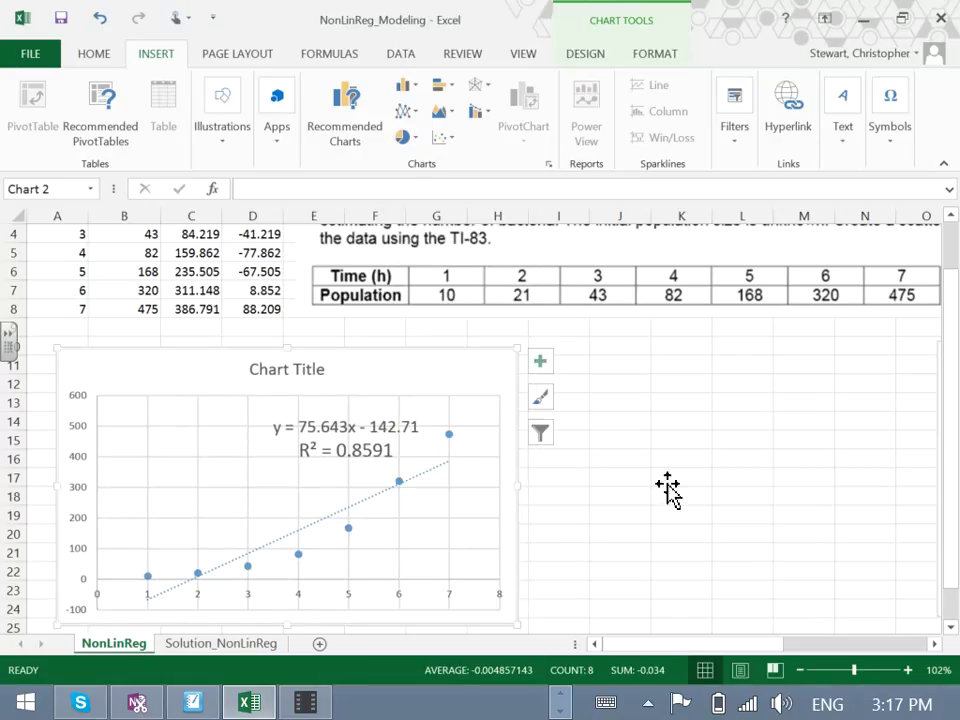
key(Escape)
key(ctrl+v)
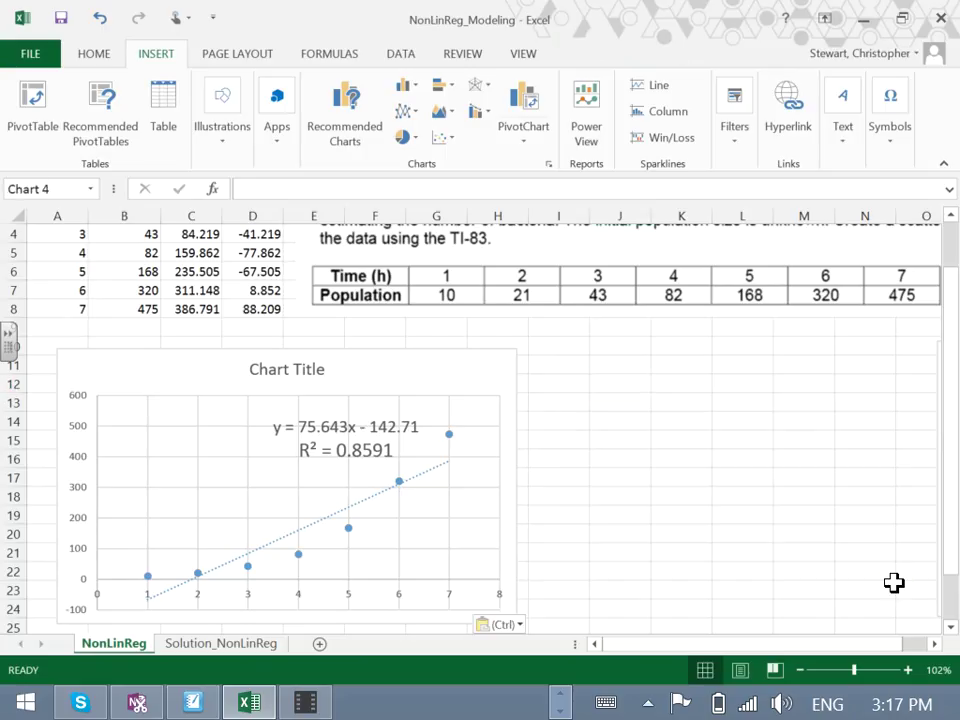
drag(594, 398, 536, 374)
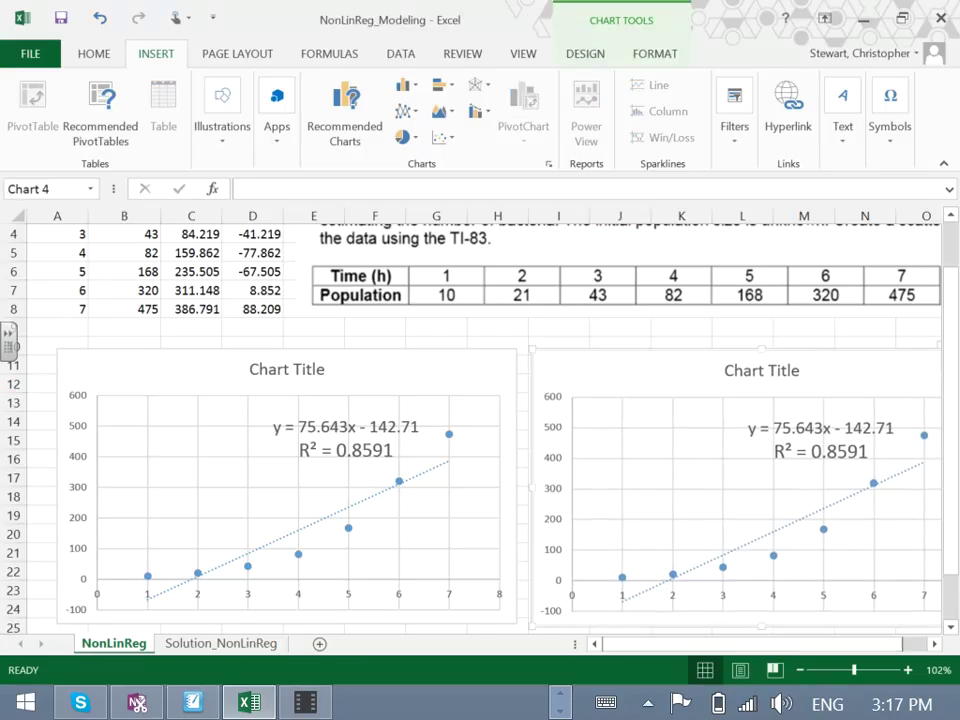
Step: Delete the linear equation and R-squared label from the copied chart
drag(738, 644, 780, 644)
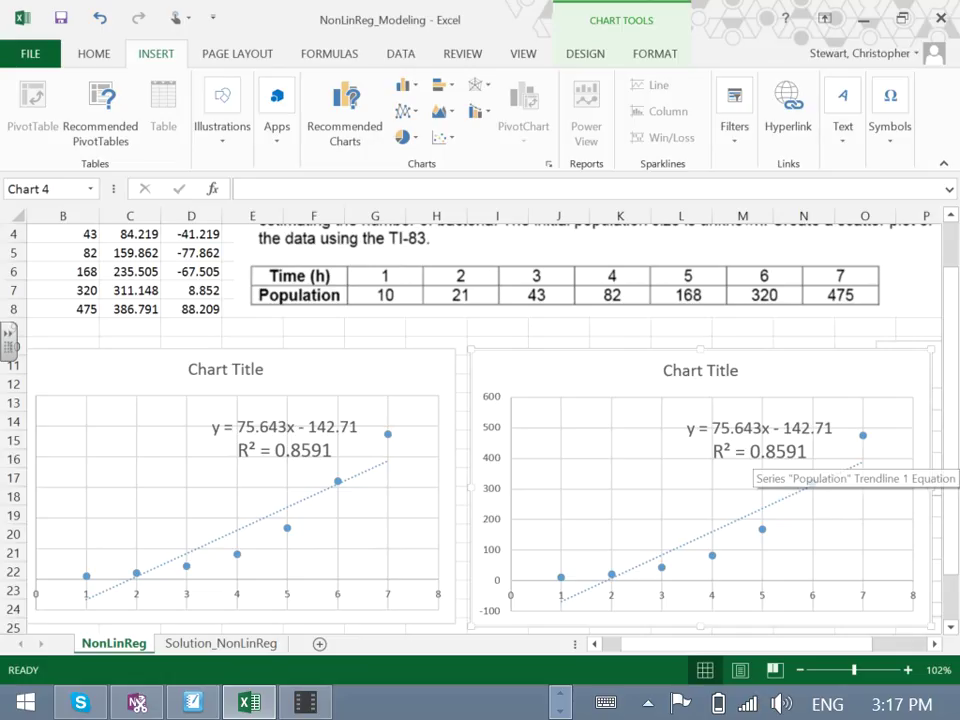
click(752, 455)
key(Delete)
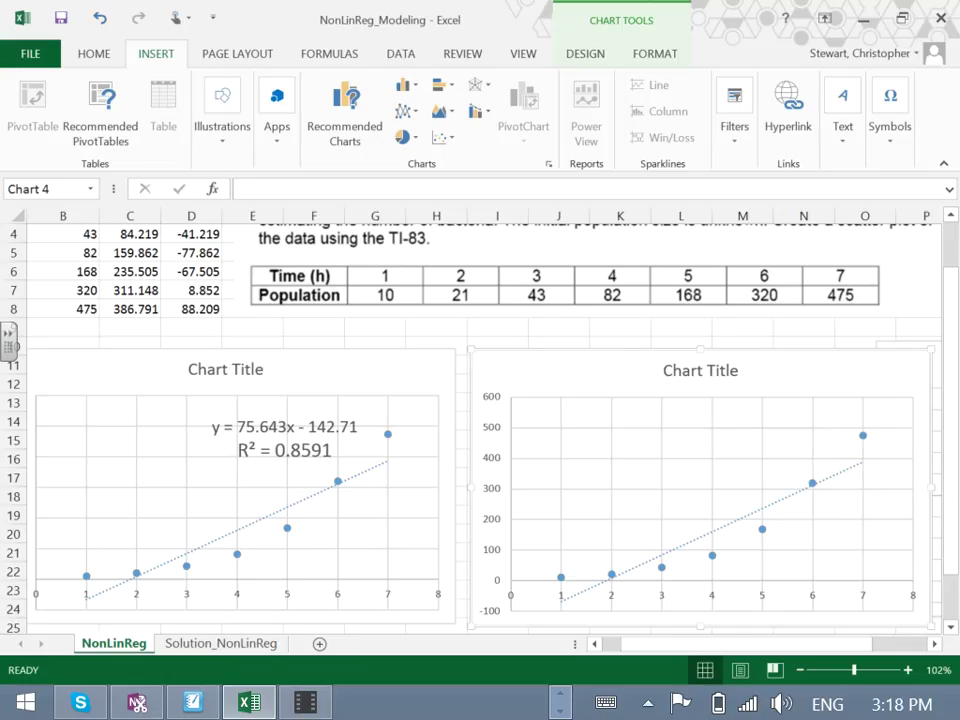
Step: Change the copied chart's trendline type to Exponential
right_click(765, 507)
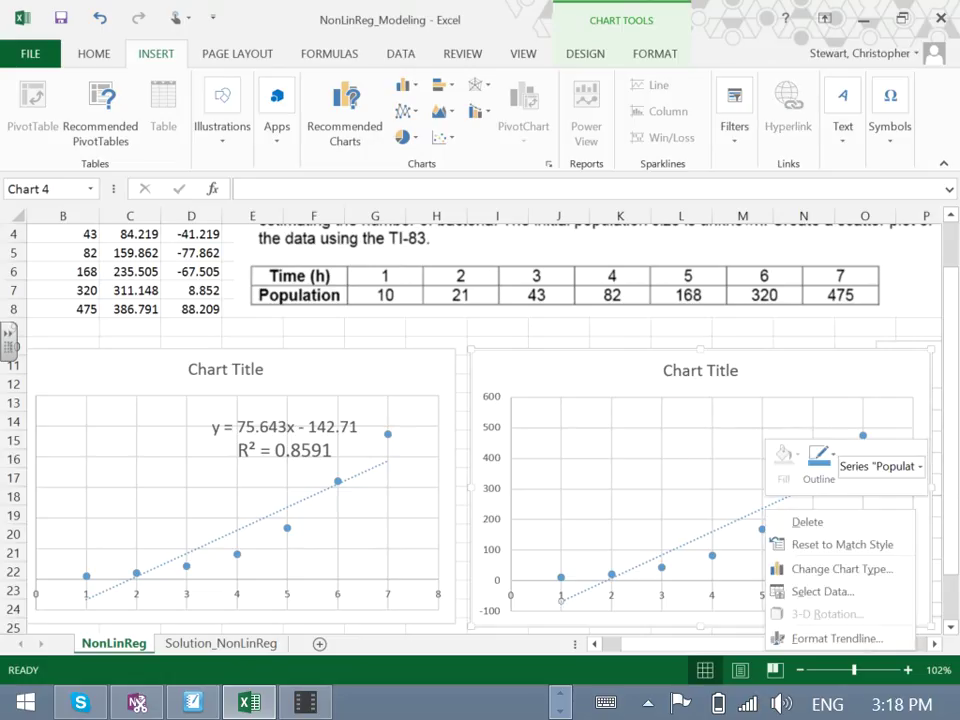
click(836, 638)
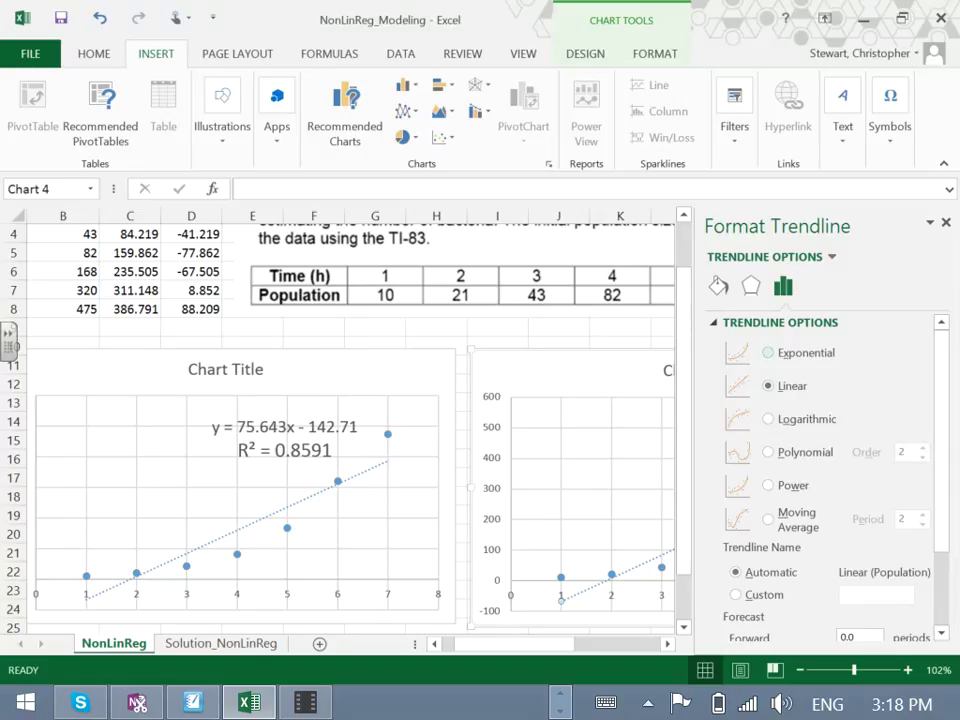
click(768, 352)
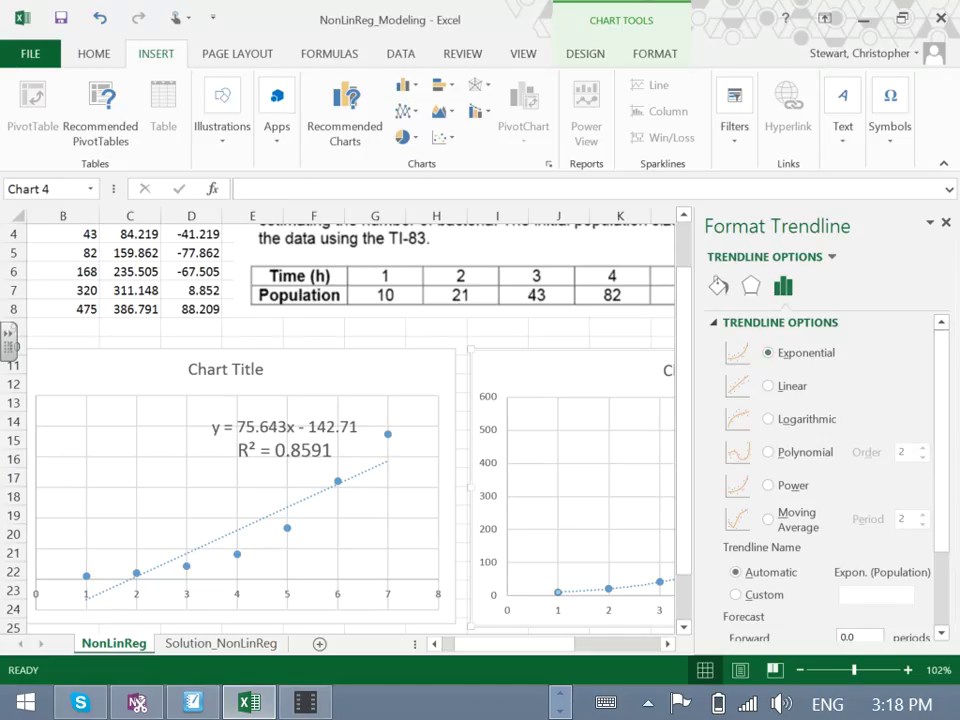
Step: Display the exponential trendline's equation and R-squared value on the chart and close the formatting options
scroll(825, 480, down, 1)
scroll(825, 480, down, 2)
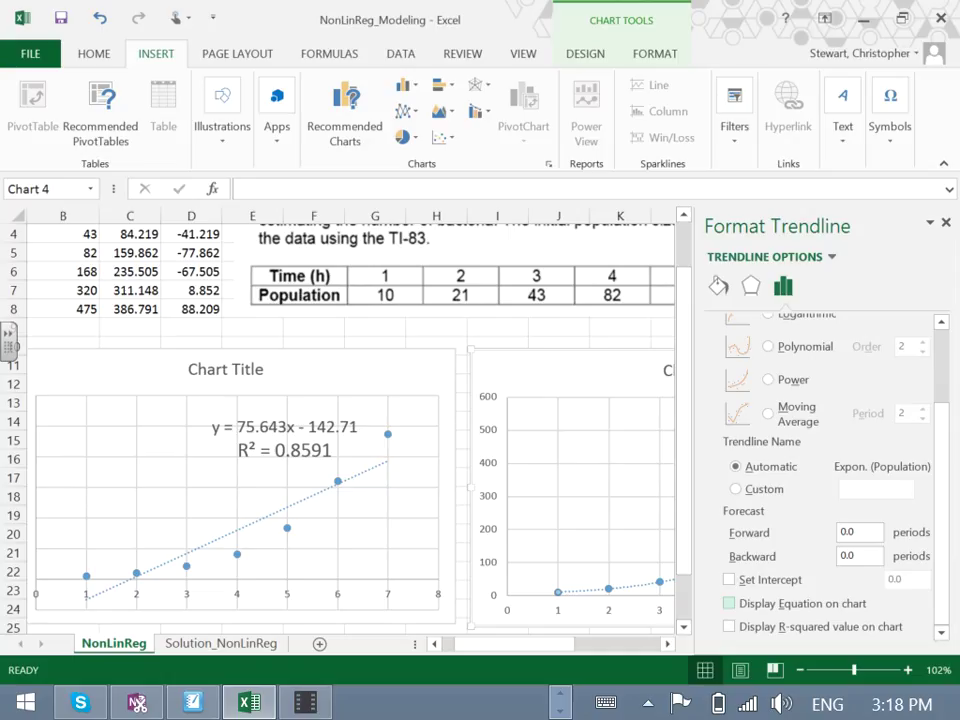
click(729, 603)
click(729, 626)
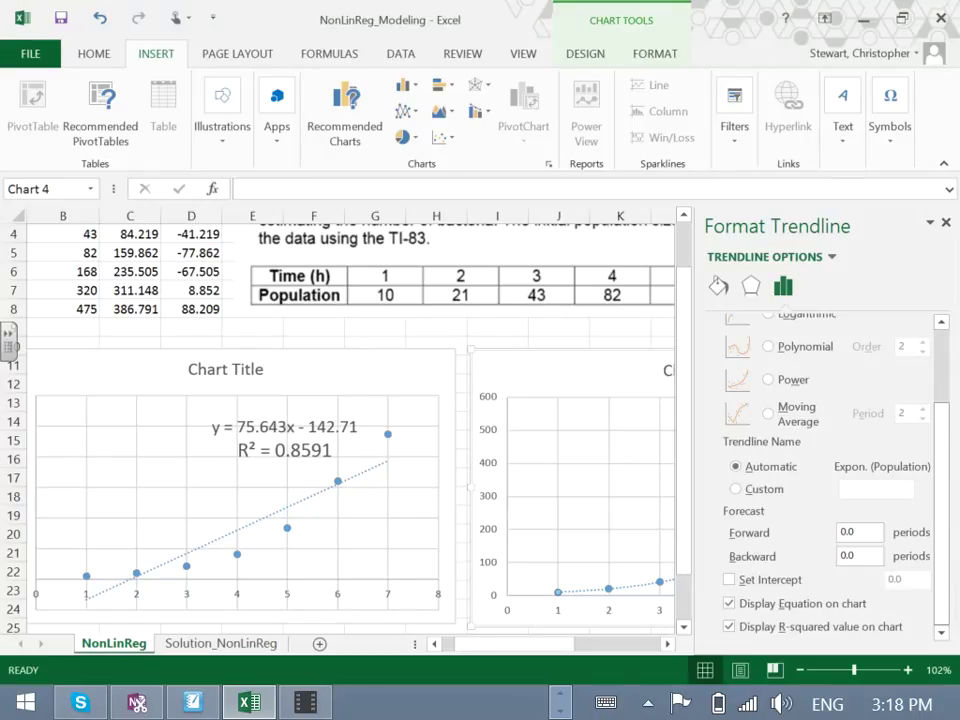
scroll(830, 470, up, 3)
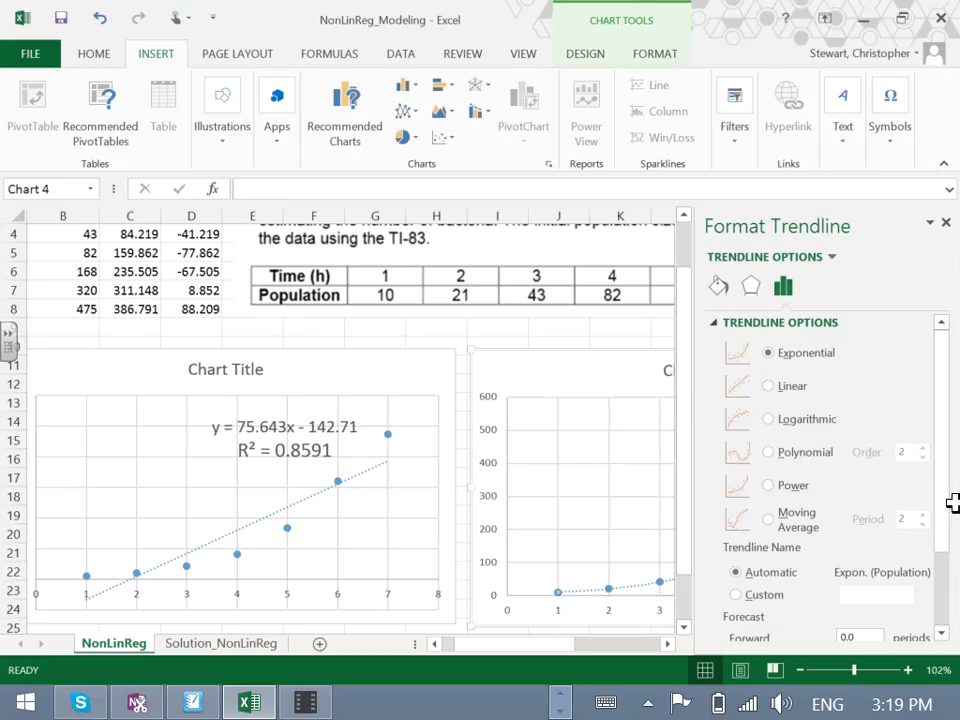
click(619, 343)
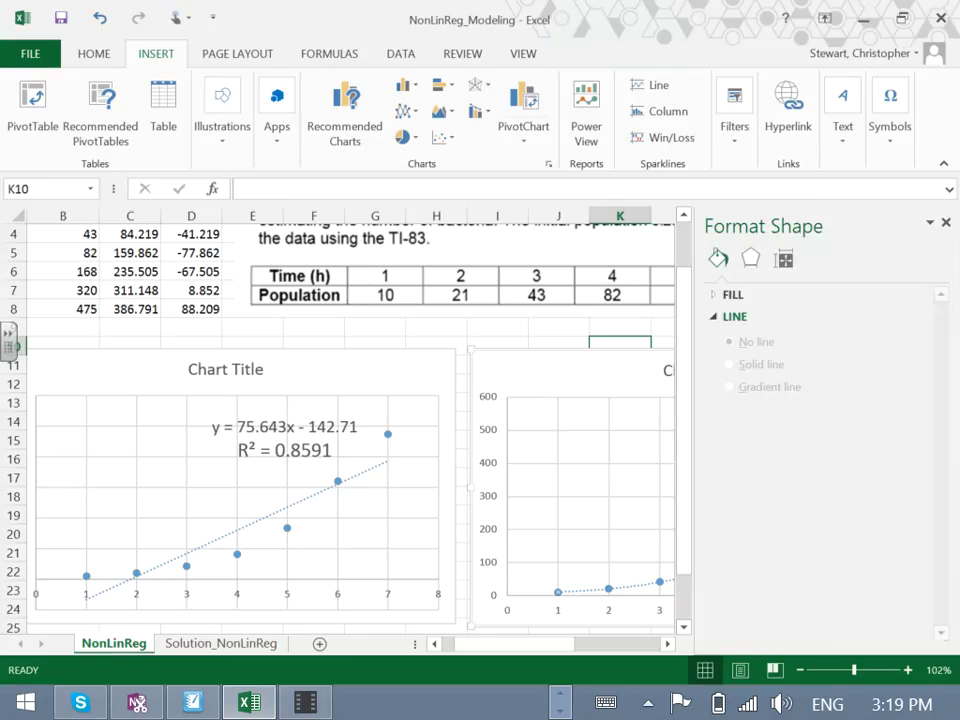
click(946, 222)
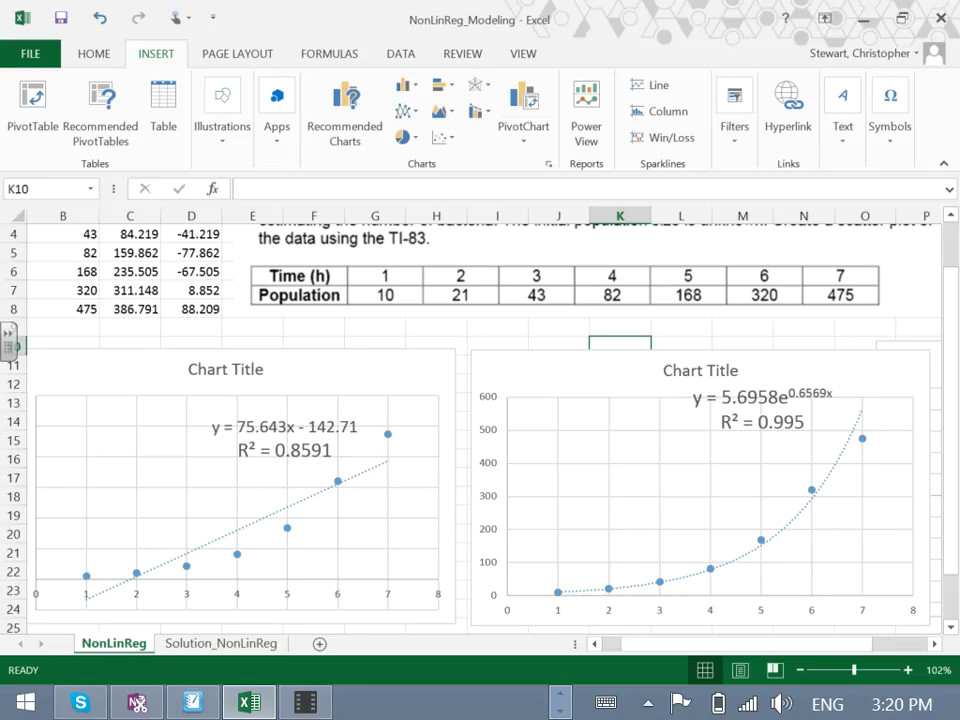
Step: Compare the exponential fit and its equation with the linear chart, the residuals plot and the Predicted formula in C2
drag(640, 644, 690, 644)
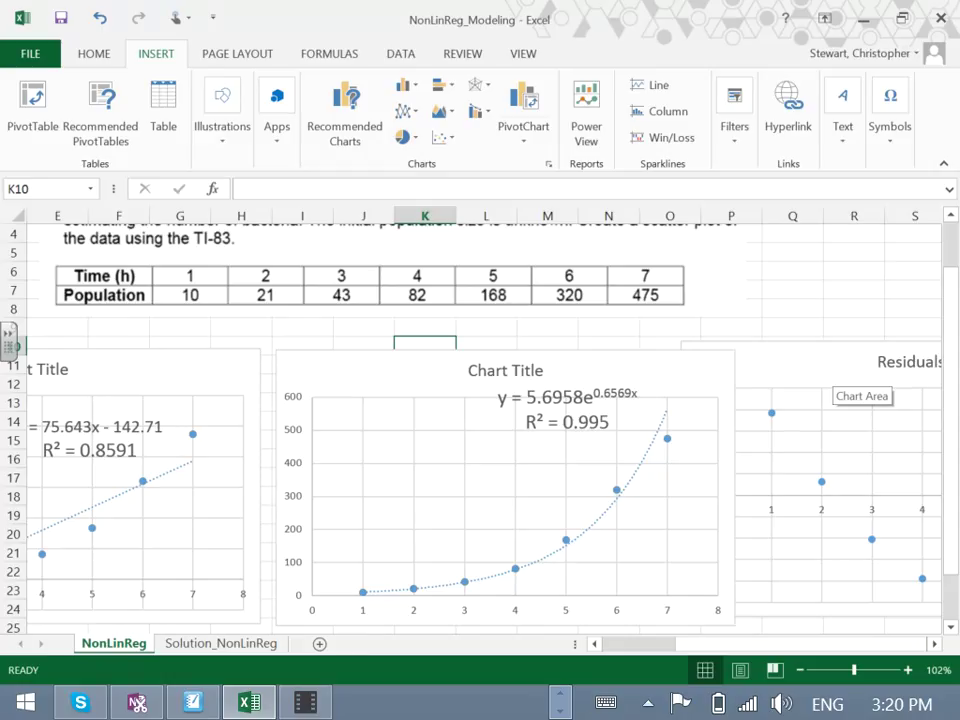
click(566, 408)
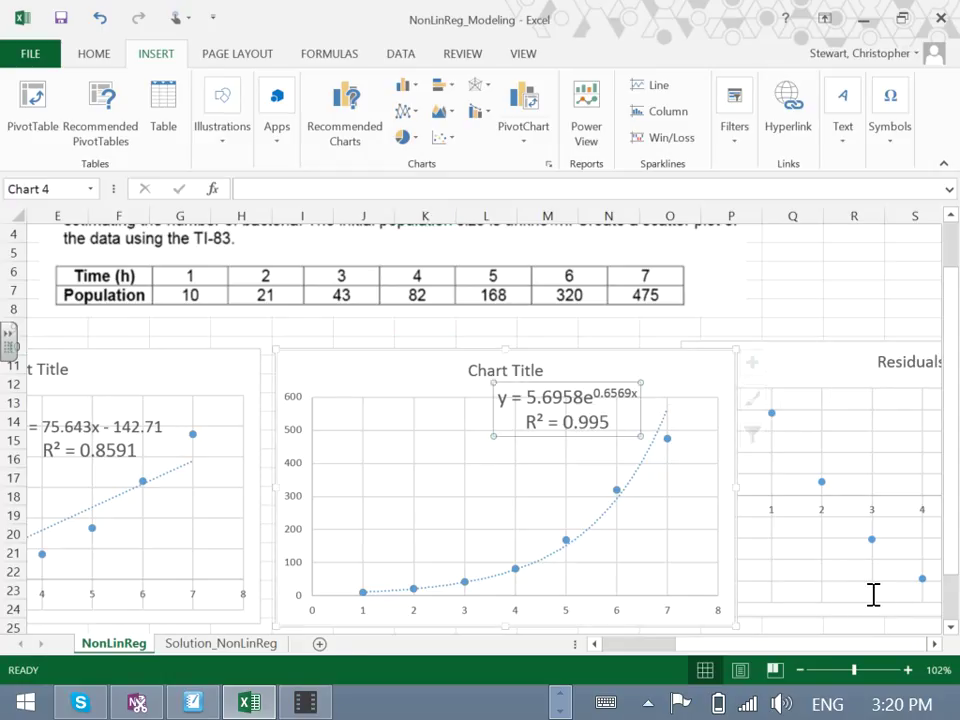
drag(722, 644, 644, 644)
drag(951, 555, 951, 506)
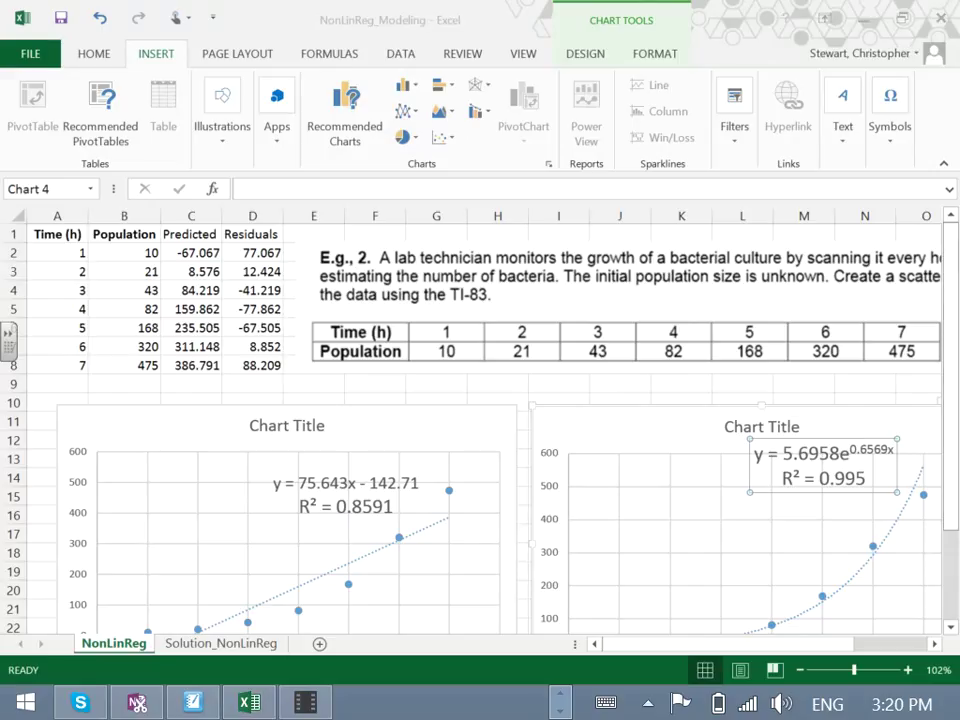
key(super+c)
key(Escape)
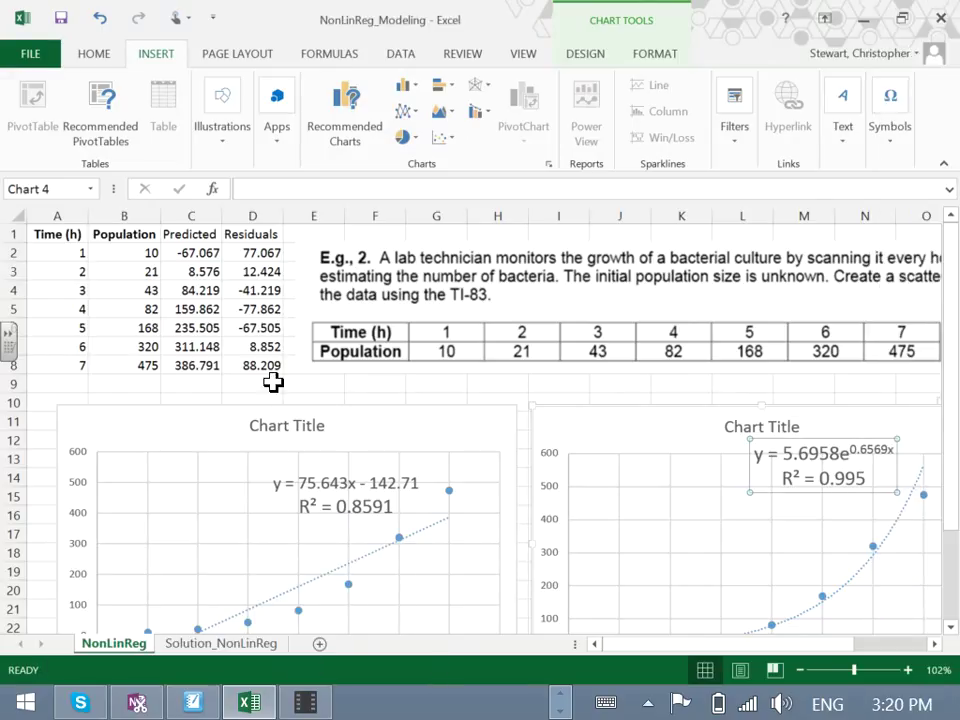
key(Escape)
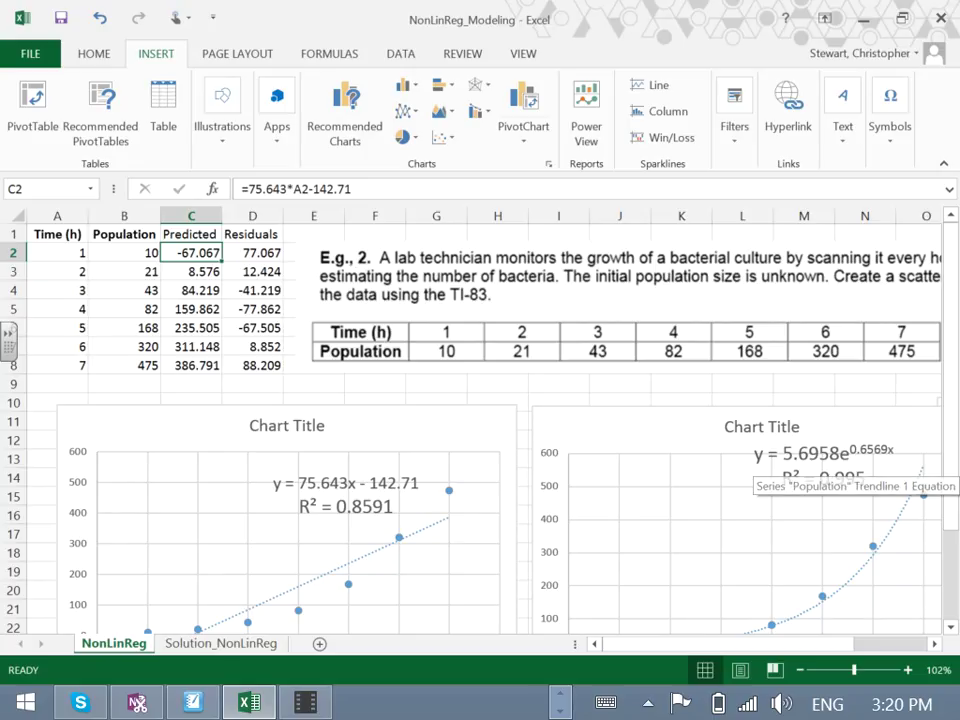
drag(951, 323, 950, 454)
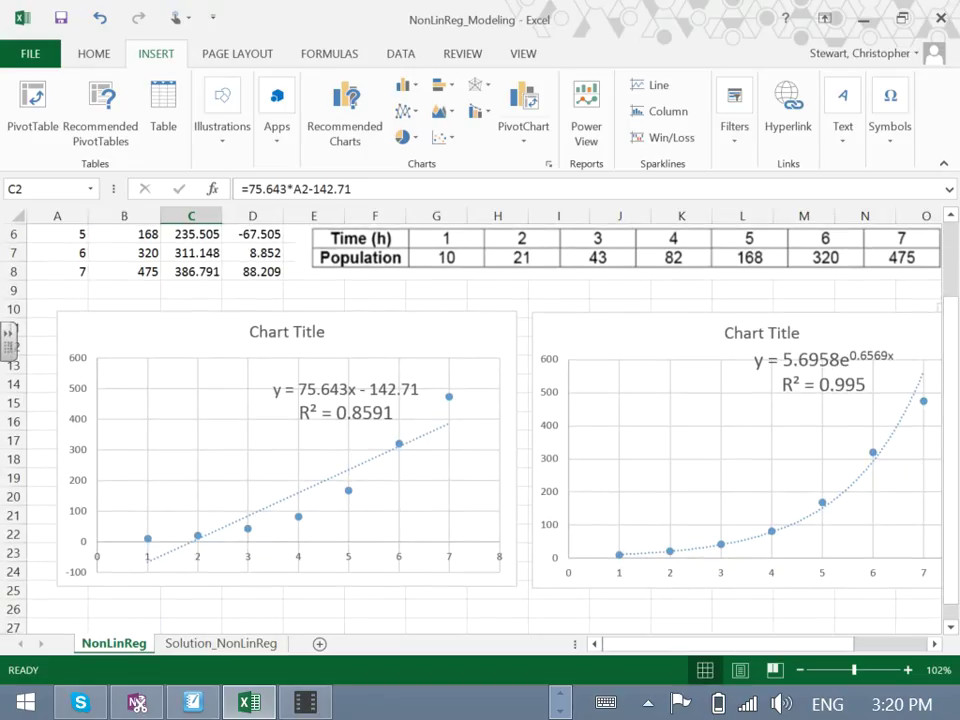
scroll(480, 420, right, 4)
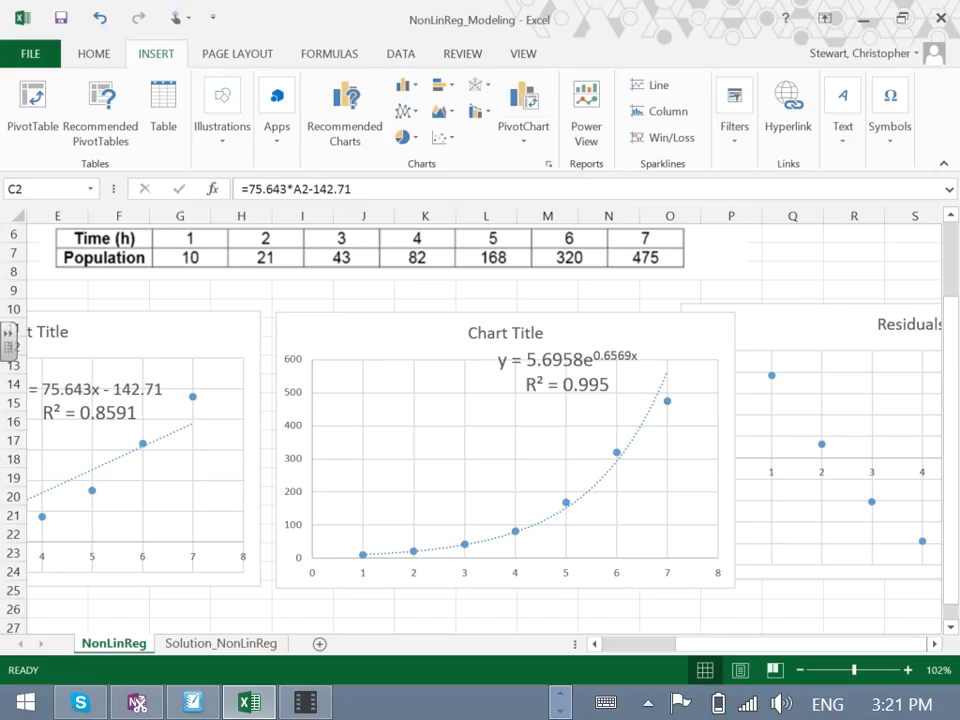
drag(737, 644, 737, 644)
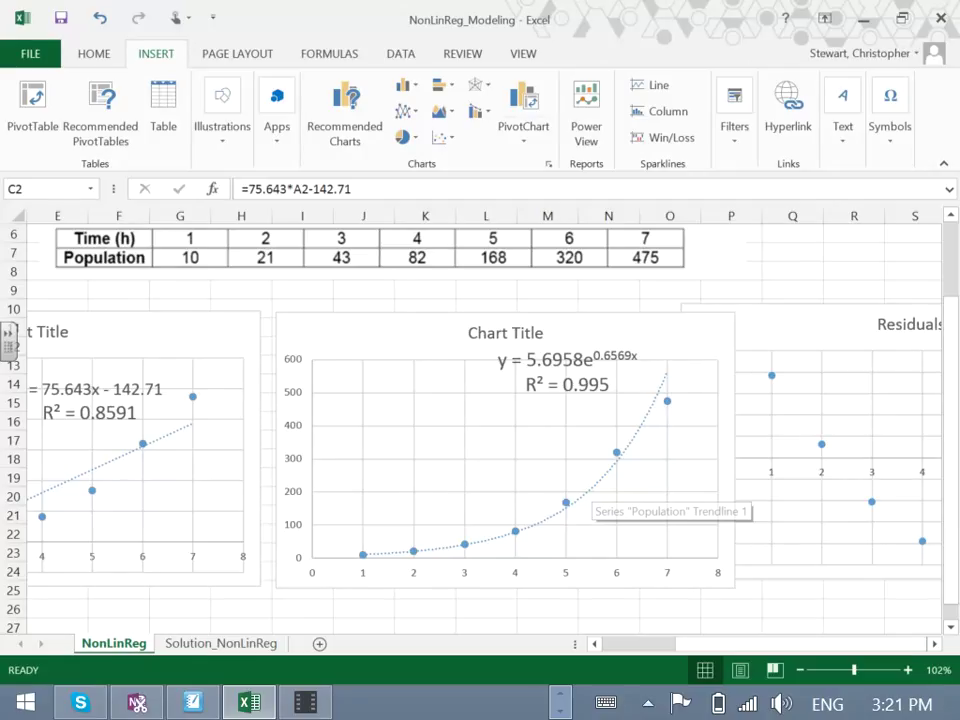
Step: Delete the Residuals chart that overlaps the exponential chart
click(842, 364)
mouse_move(867, 583)
mouse_down()
mouse_move(845, 619)
mouse_move(866, 580)
mouse_up()
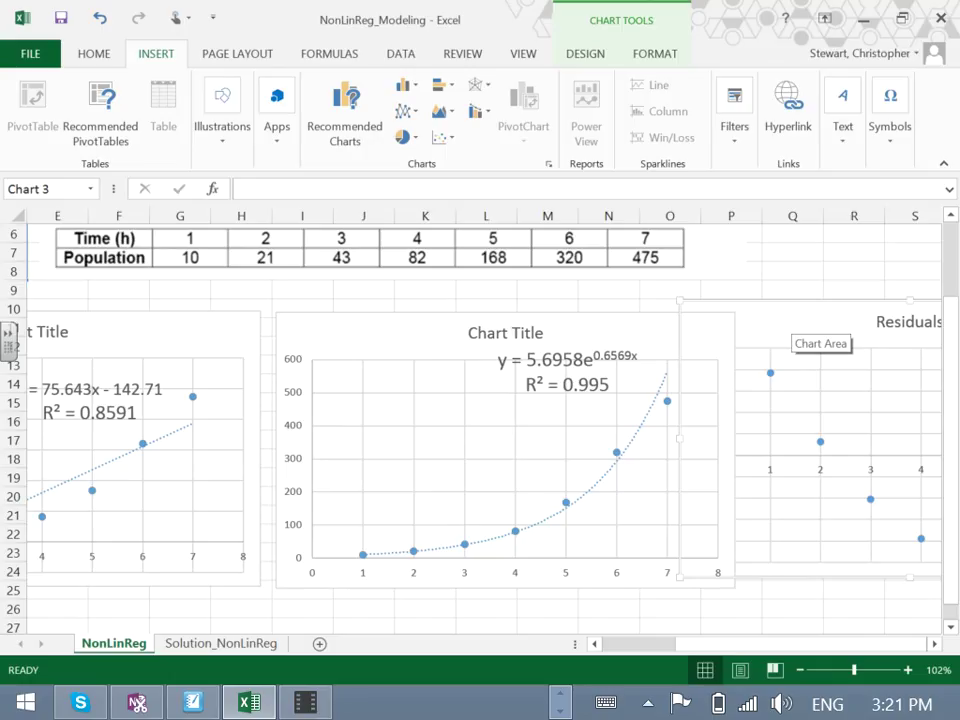
key(Delete)
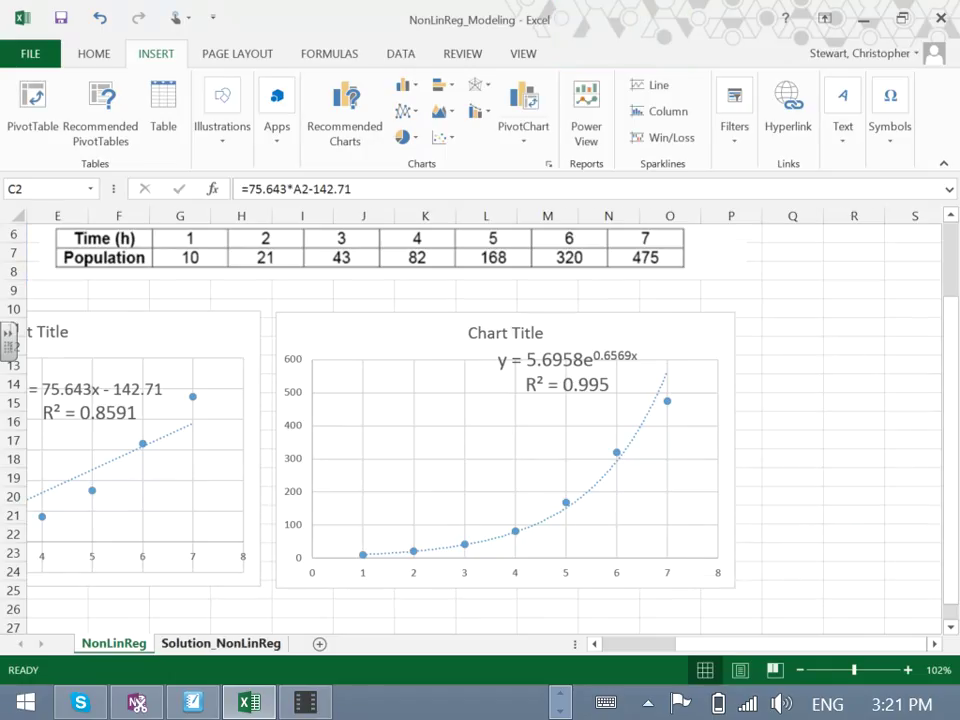
Step: Open the Solution_NonLinReg sheet and examine its exponential Population vs Time chart
click(221, 643)
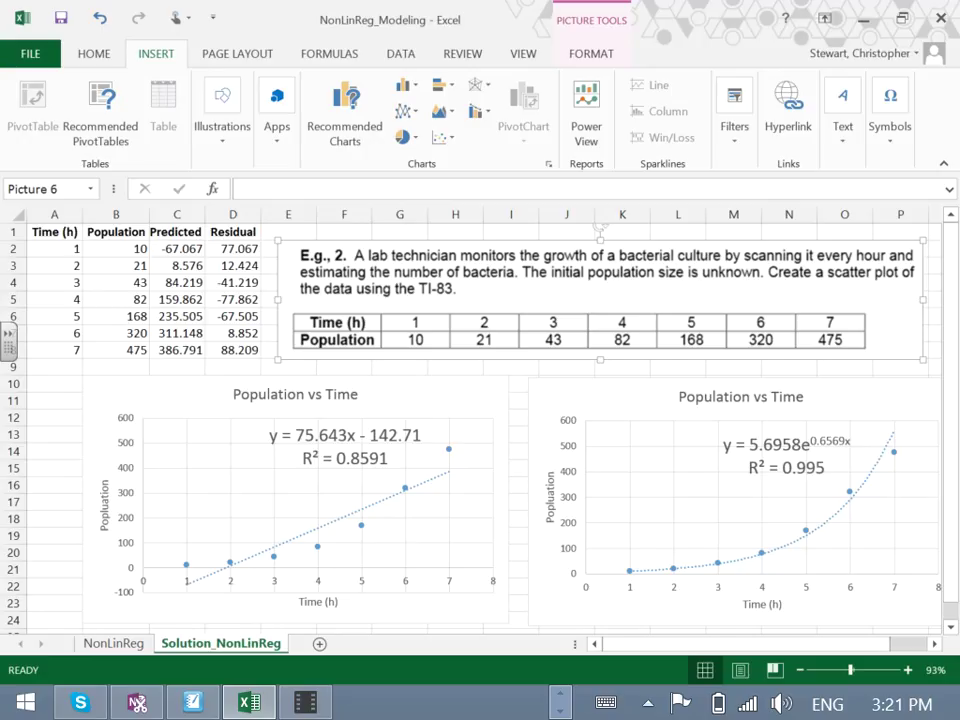
mouse_move(615, 643)
mouse_down()
mouse_move(642, 643)
mouse_move(625, 643)
mouse_up()
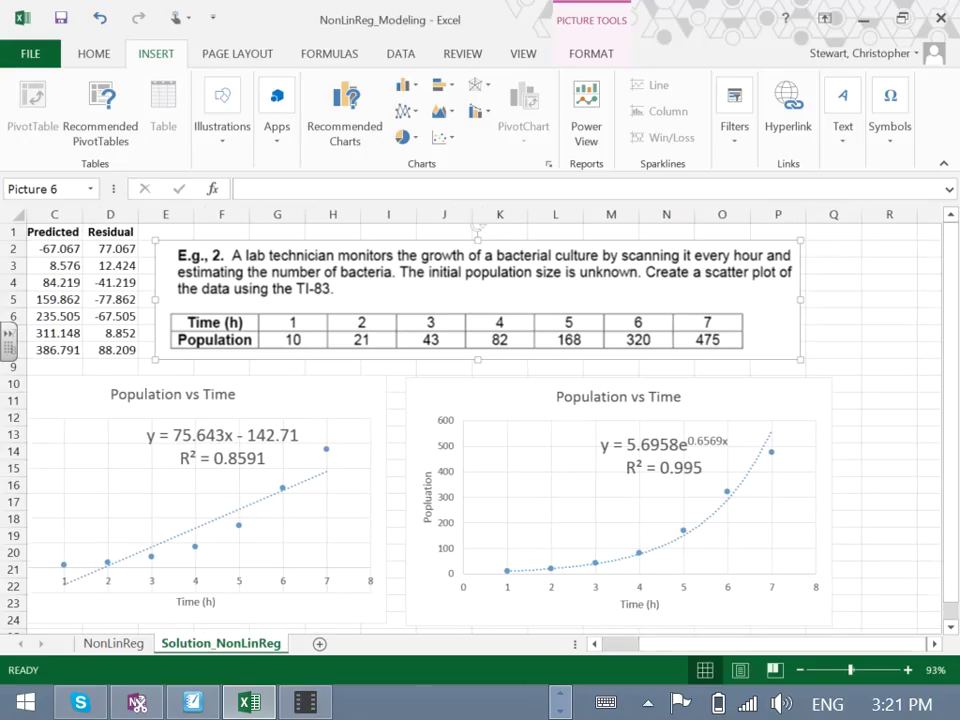
Step: Examine the data columns, the linear and exponential charts, and the polynomial Population vs Time chart with its equation
drag(950, 360, 950, 422)
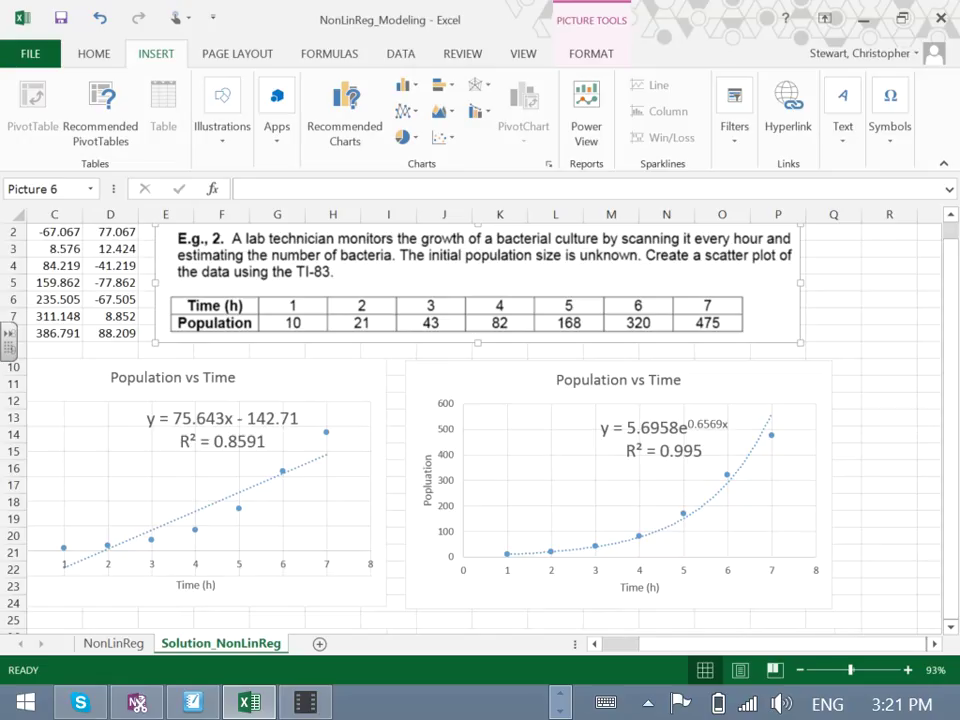
drag(760, 643, 725, 643)
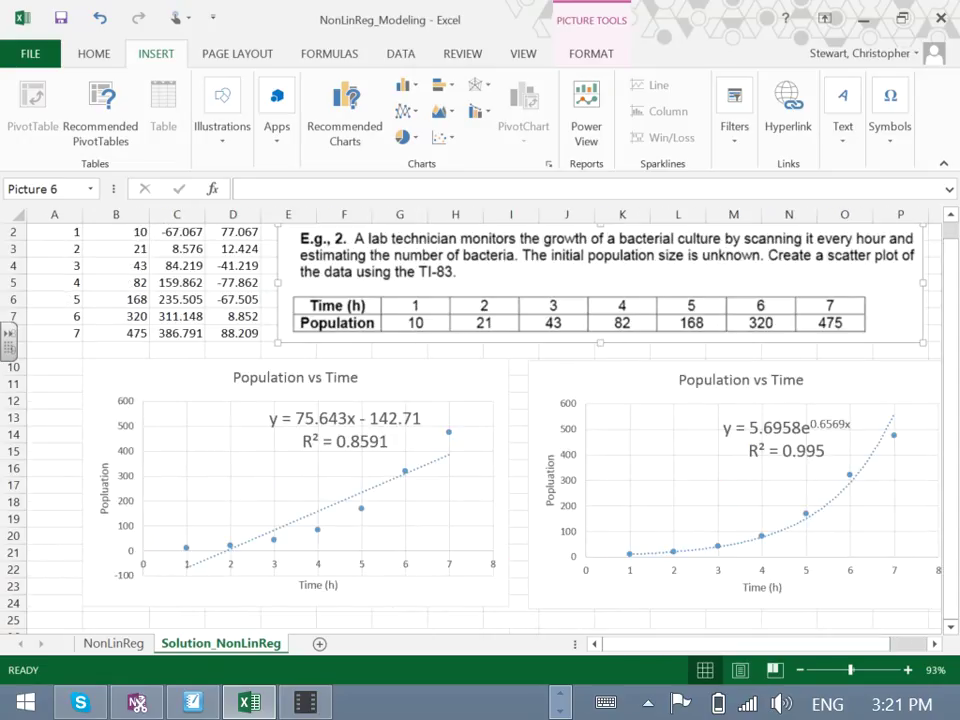
click(344, 620)
key(Down)
key(Down)
key(Down)
key(Down)
key(Down)
key(Down)
key(Down)
key(Down)
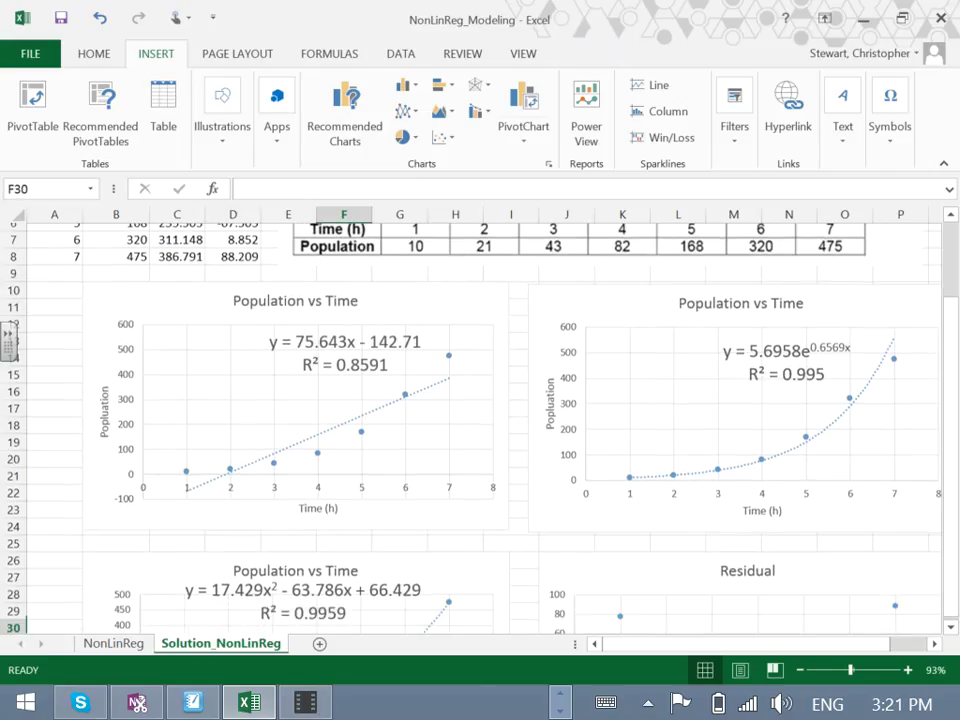
key(Down)
key(Down)
key(Down)
key(Down)
key(Down)
key(Down)
key(Down)
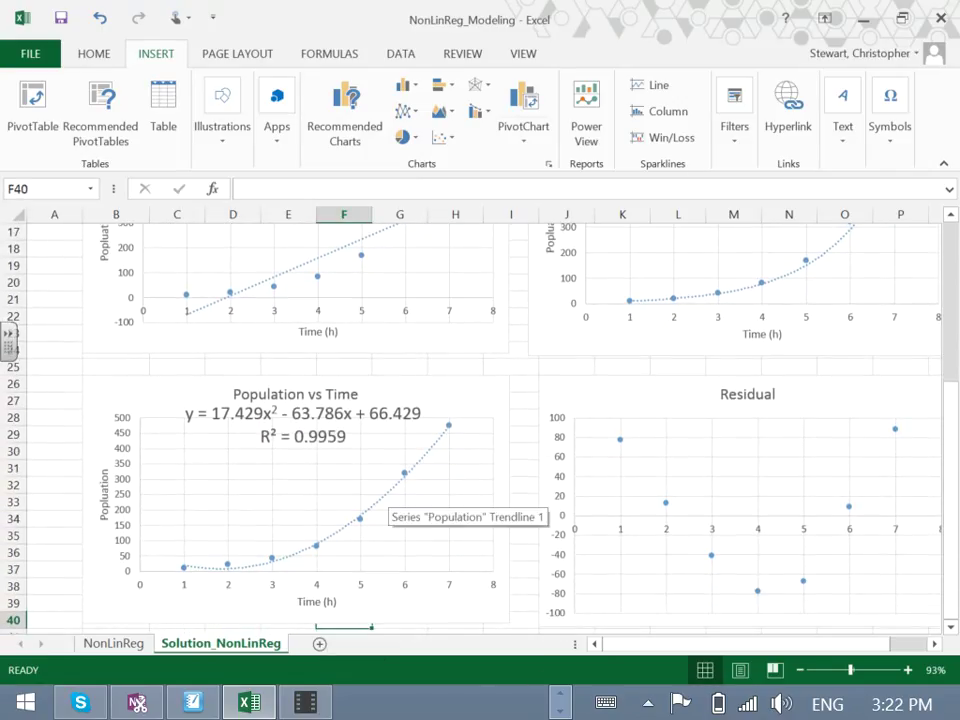
Step: Try polynomial orders 3 and 4 for the trendline of the lower Population vs Time chart
click(390, 545)
double_click(385, 497)
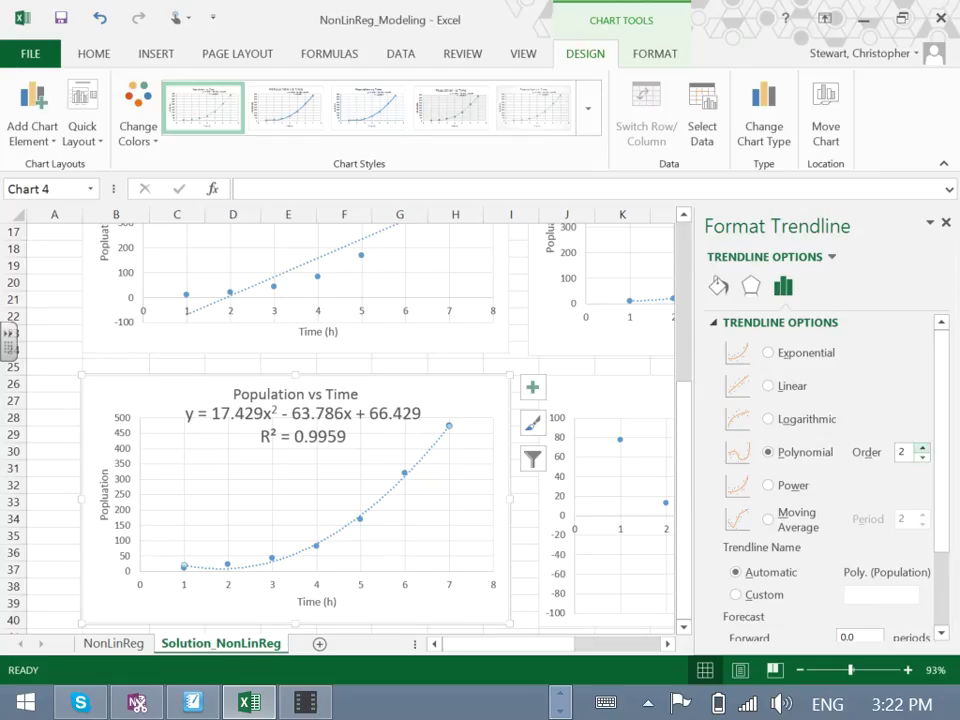
click(922, 447)
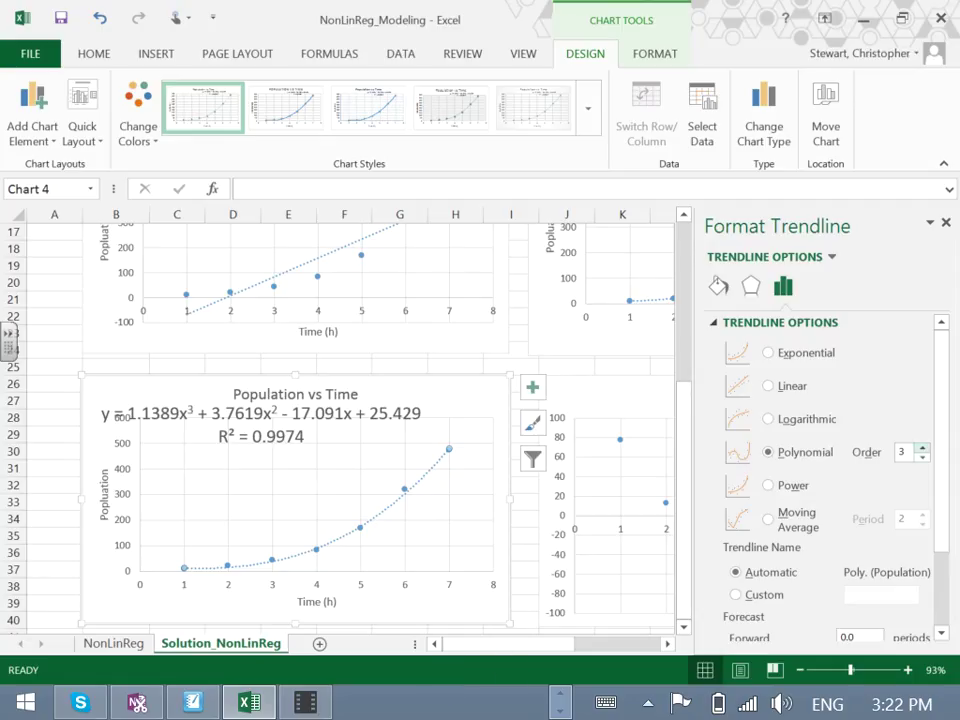
click(922, 448)
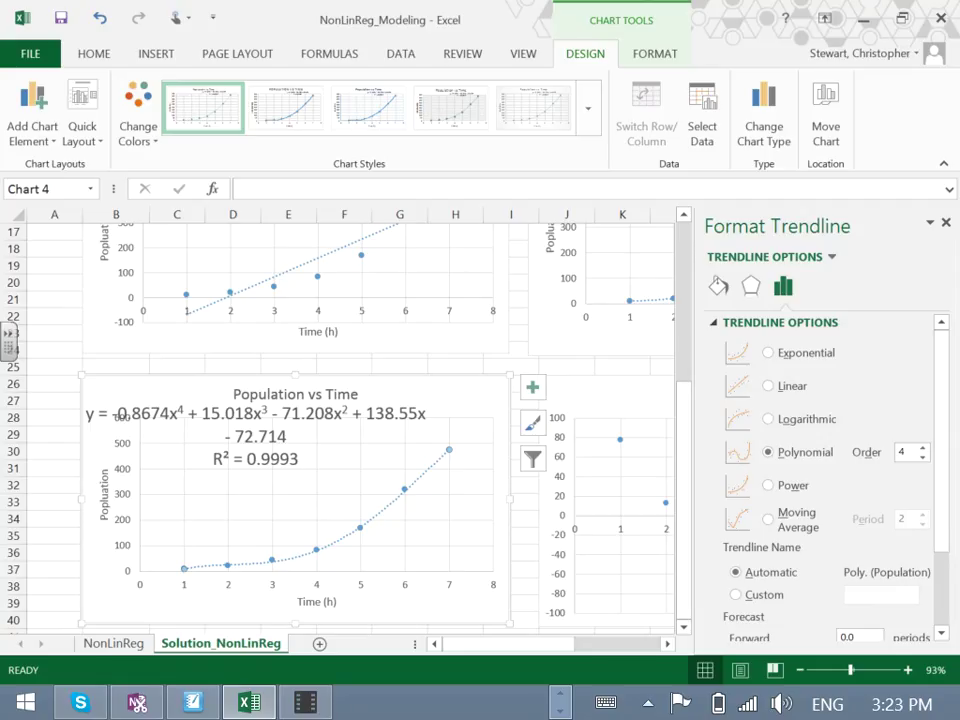
Step: Return the trendline's polynomial order to 2 and close the trendline formatting options
click(922, 456)
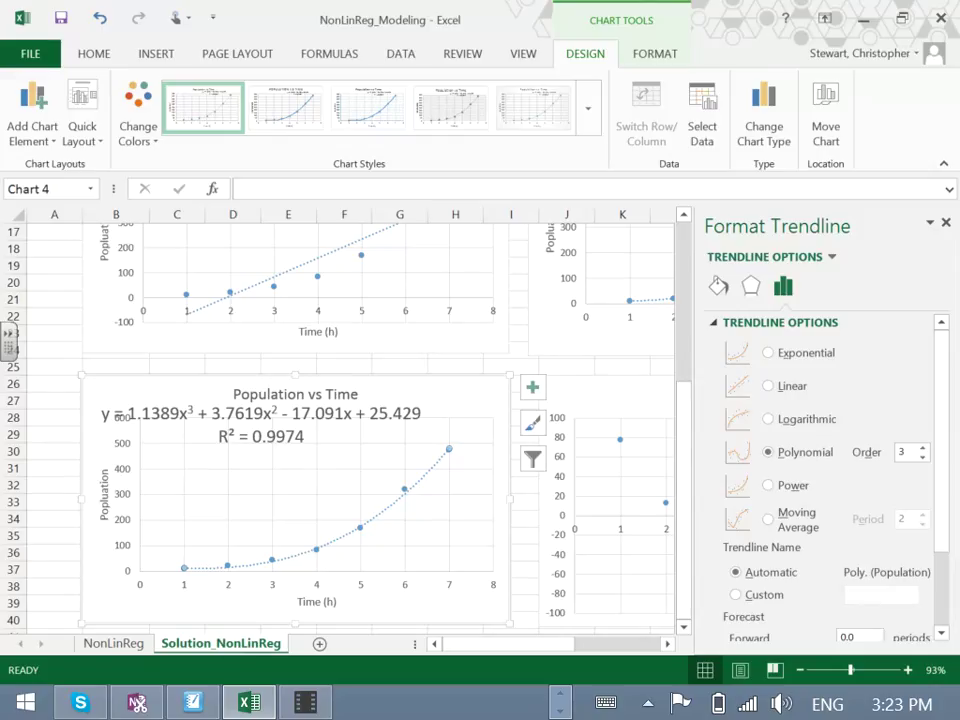
click(922, 456)
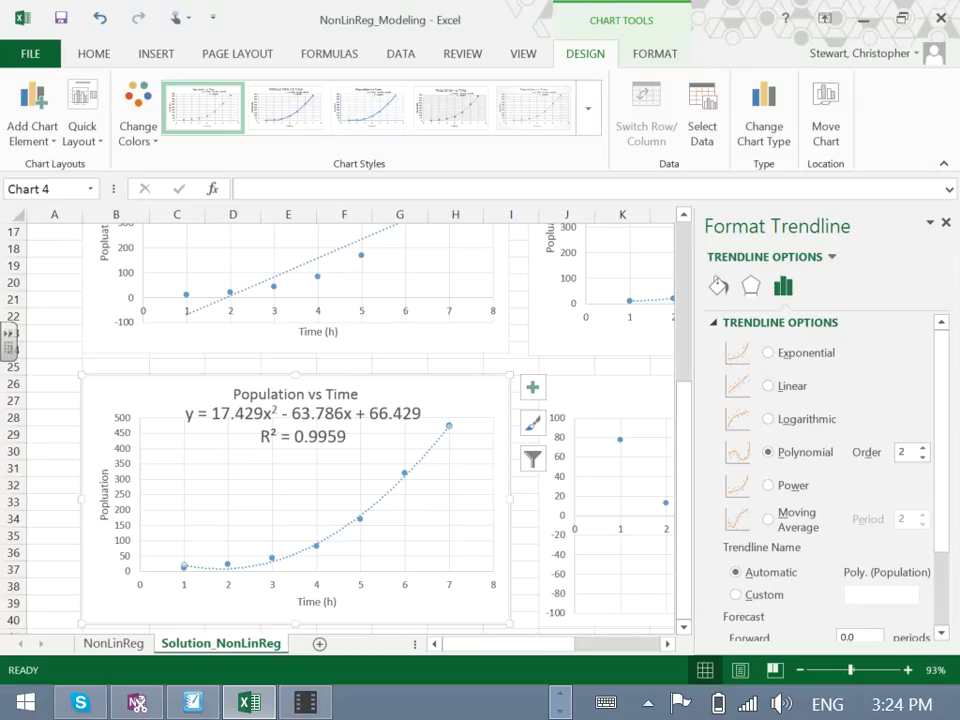
click(945, 222)
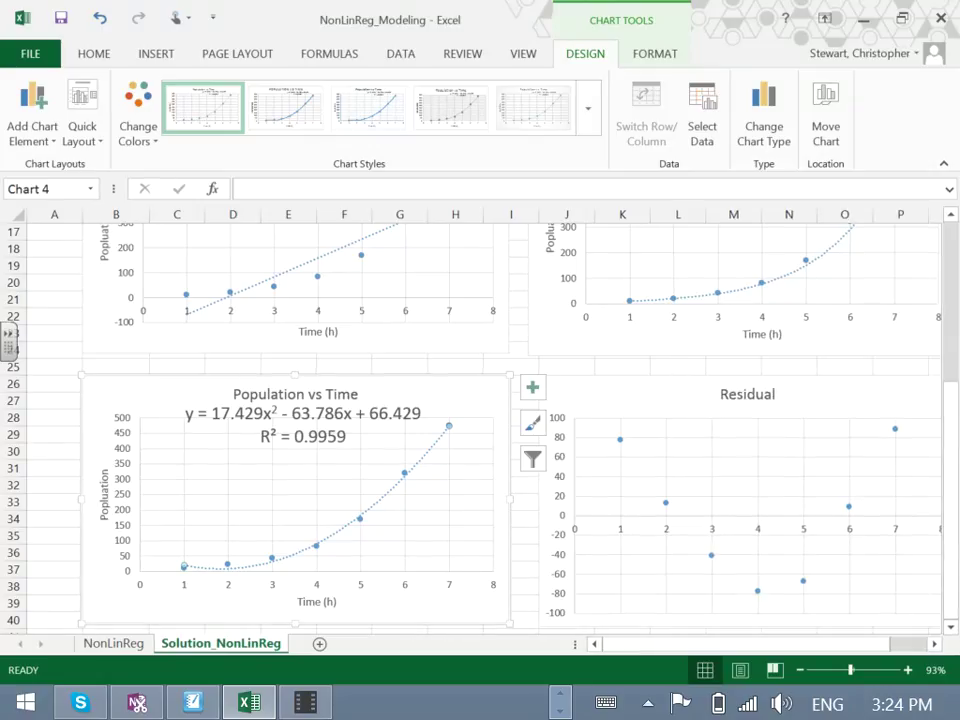
Step: Compare the linear and exponential Population vs Time charts with the polynomial chart and the Residual plot below them
drag(951, 430, 951, 347)
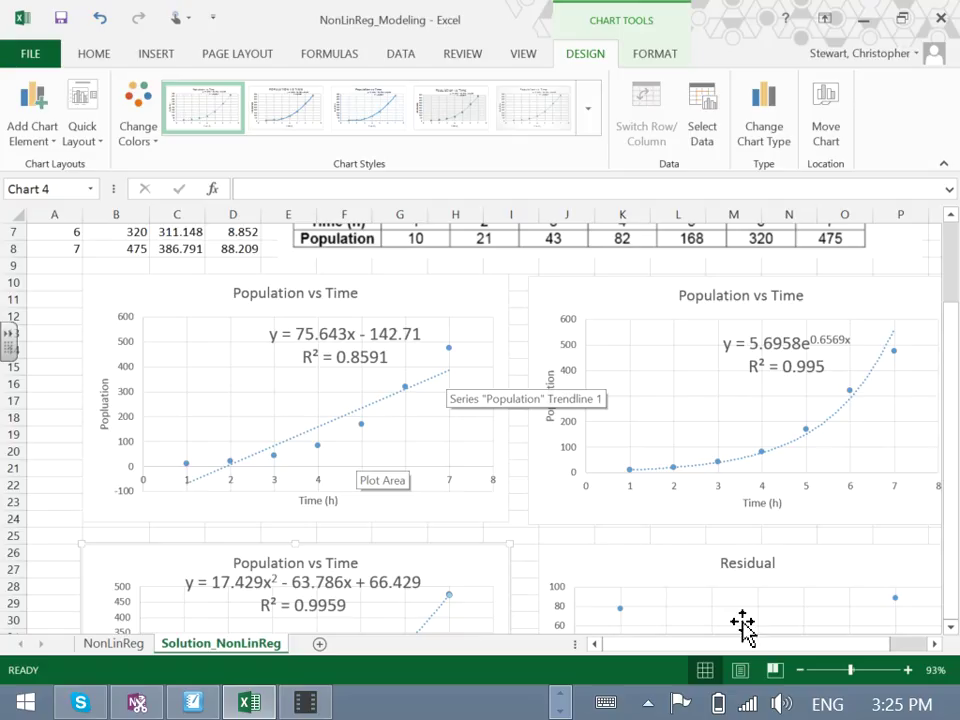
drag(690, 644, 727, 644)
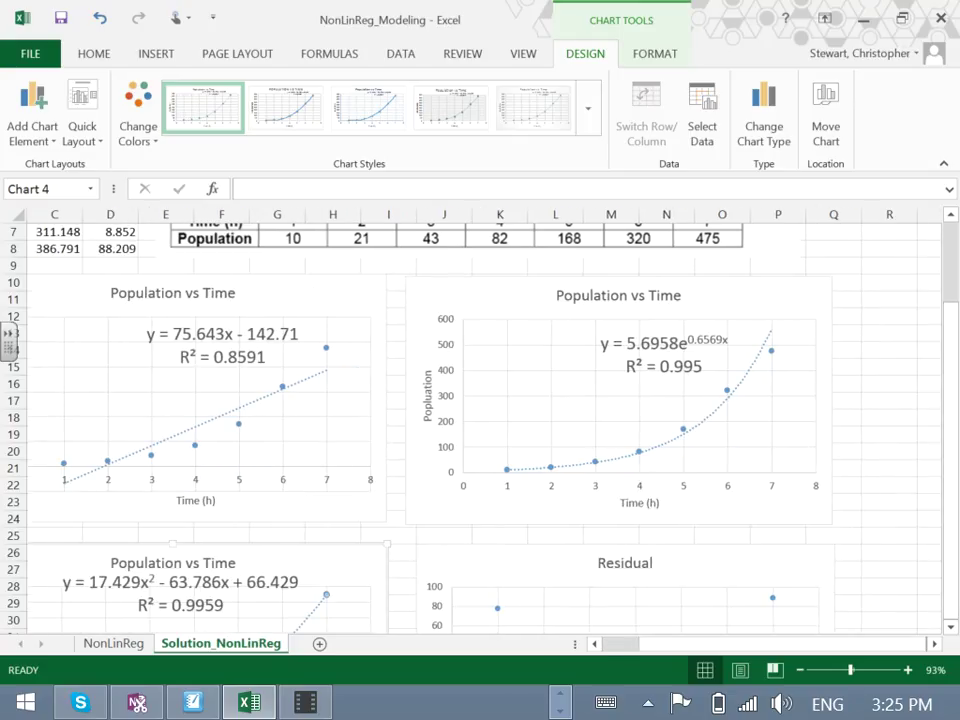
click(889, 583)
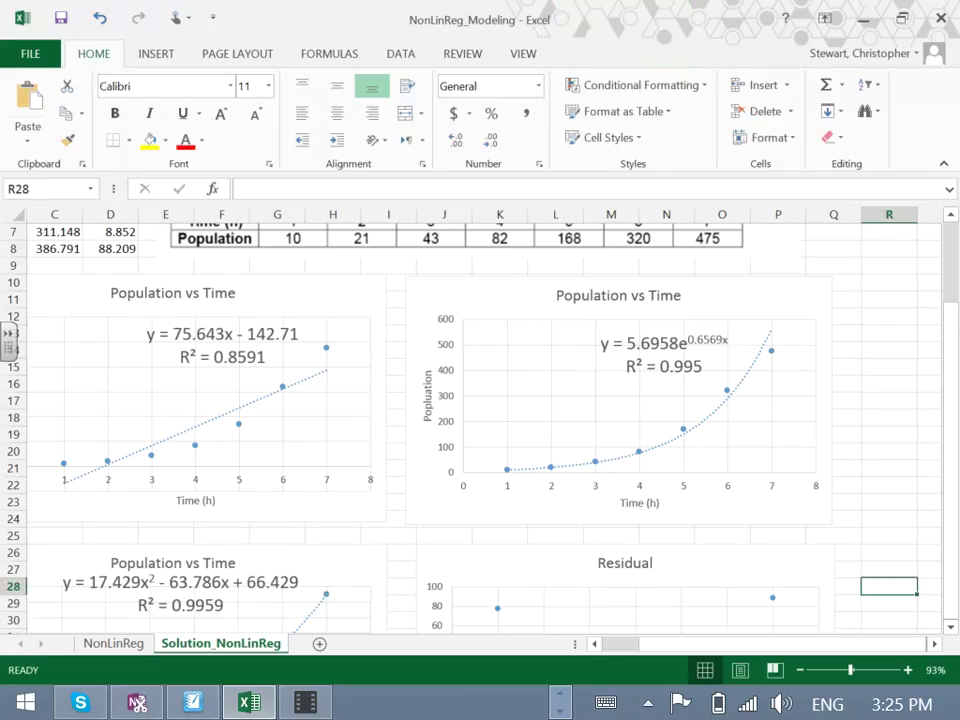
key(Down)
key(Down)
key(Down)
key(Down)
key(Down)
key(Down)
key(Down)
key(Down)
key(Down)
key(Down)
key(Down)
key(Down)
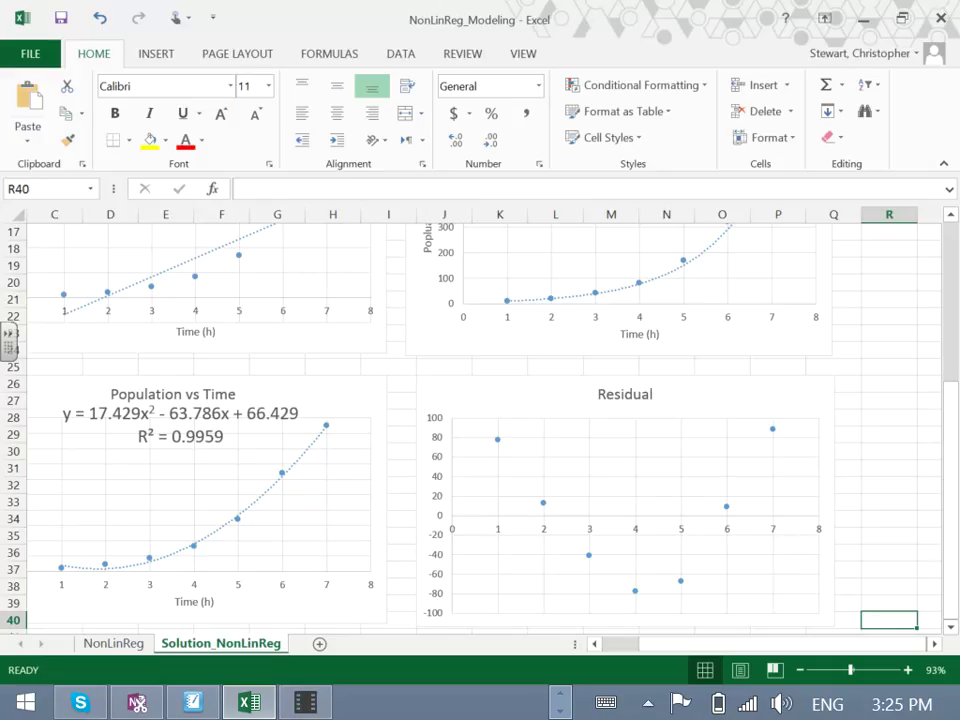
Step: Review the equations and R-squared values of all three models again, ending on the full polynomial chart
right_click(950, 410)
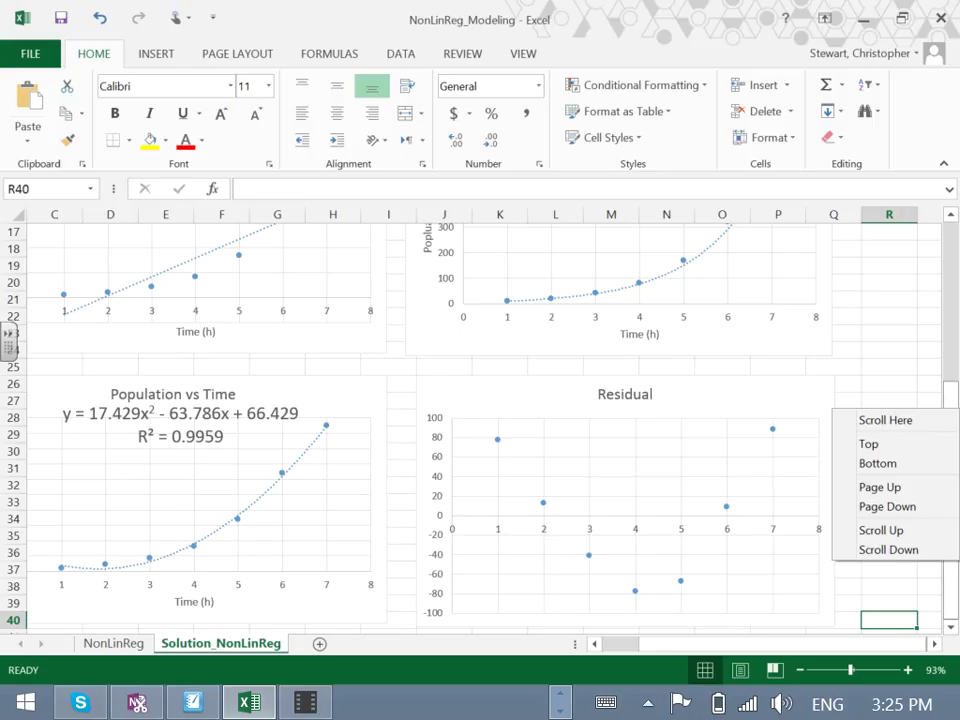
drag(950, 405, 950, 338)
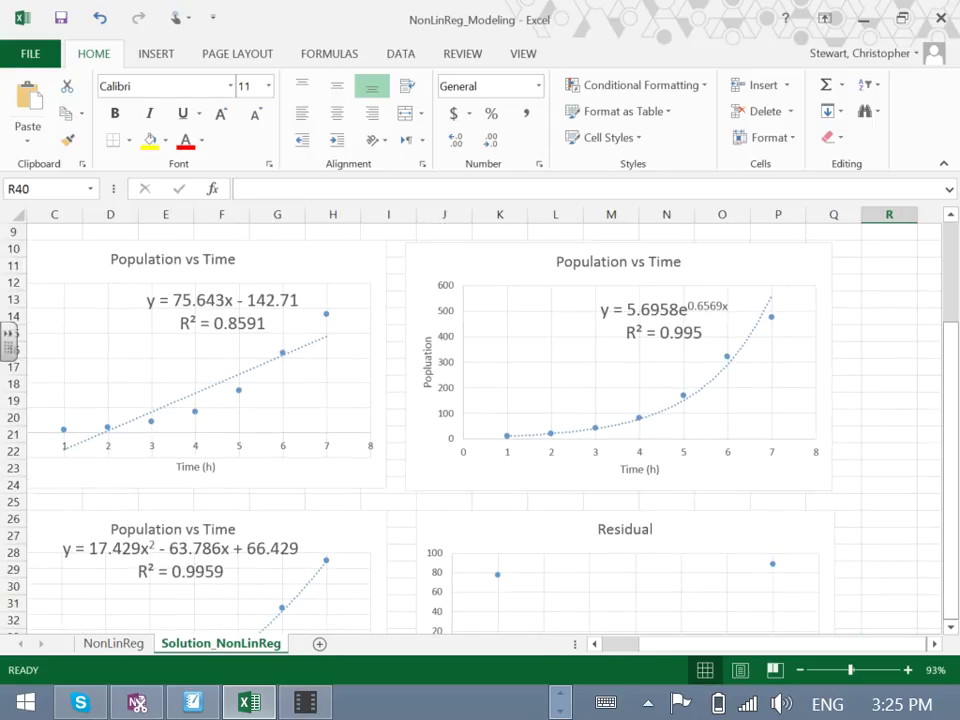
drag(950, 385, 950, 385)
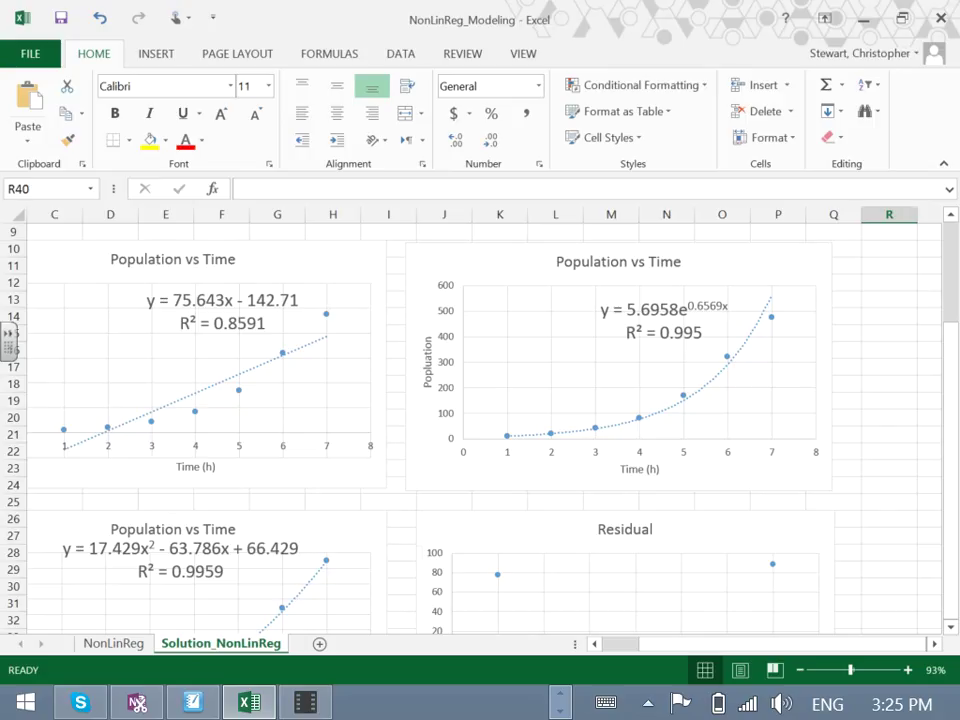
click(326, 528)
click(402, 620)
key(Down)
key(Down)
key(Down)
key(Down)
key(Down)
key(Down)
key(Down)
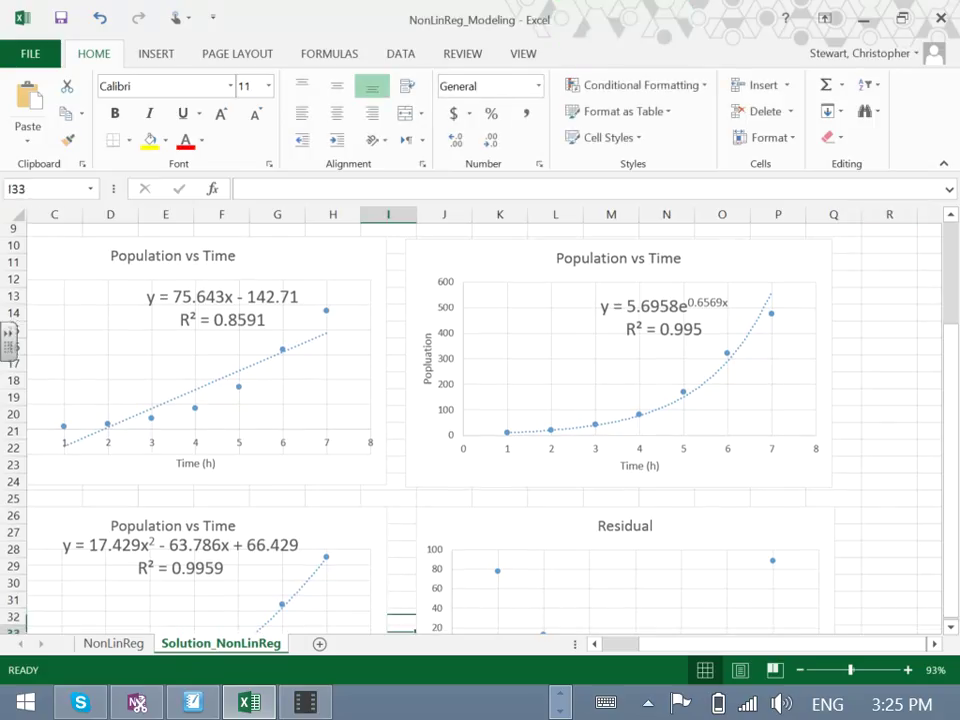
key(Down)
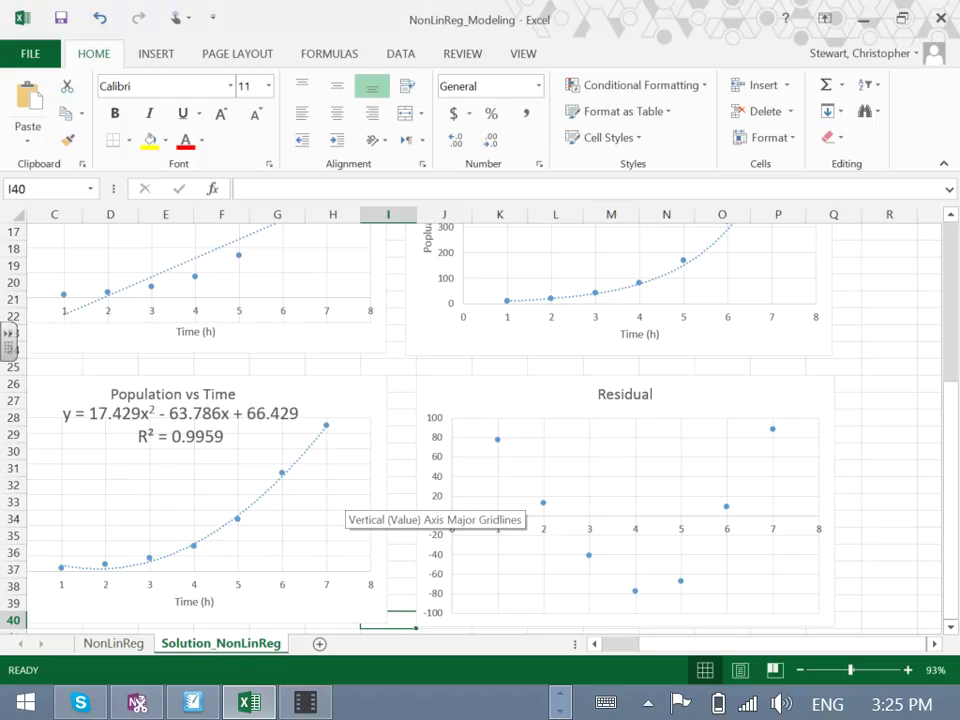
drag(697, 644, 655, 644)
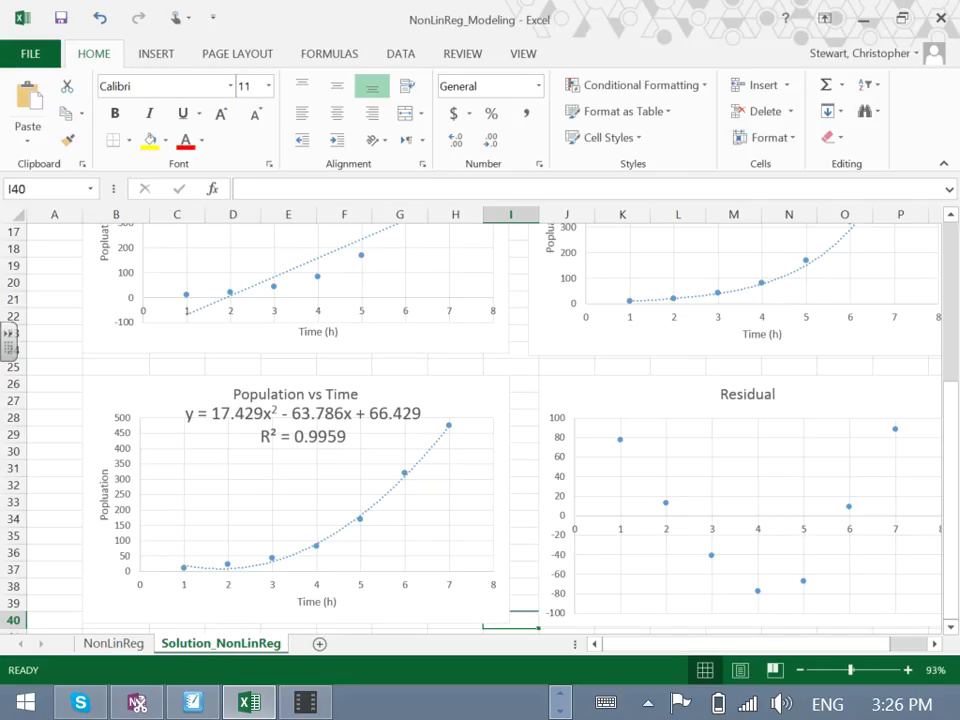
mouse_move(184, 568)
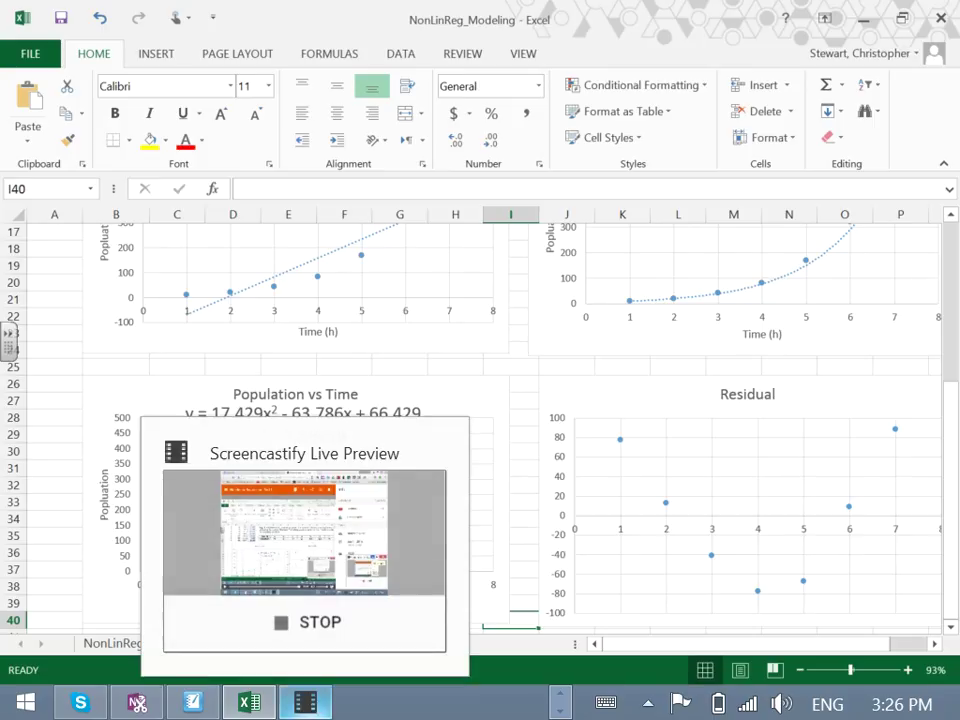
click(305, 703)
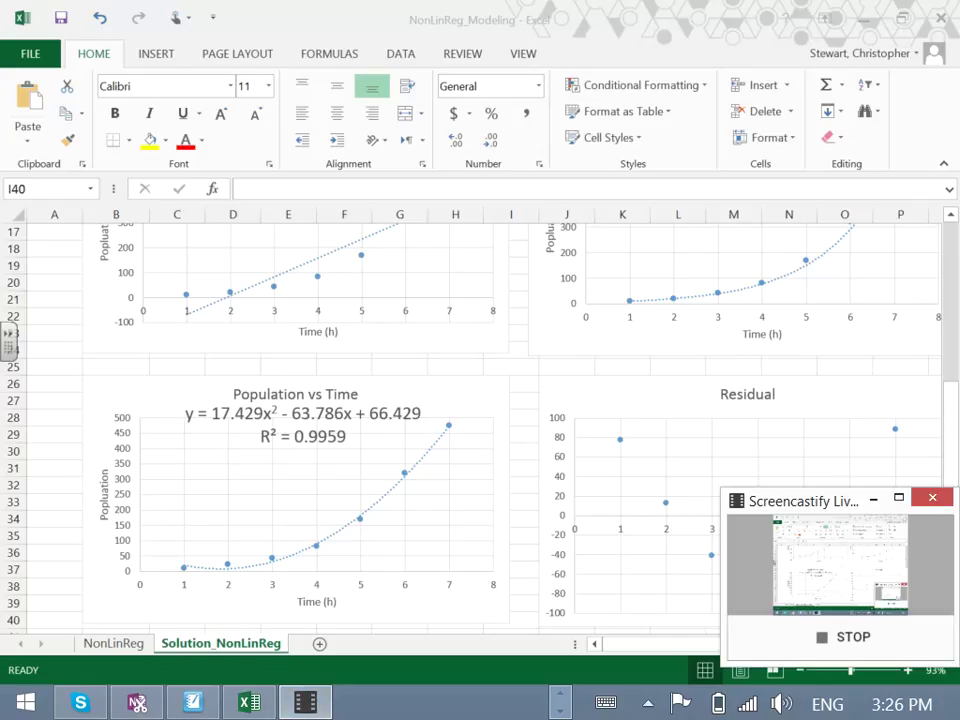